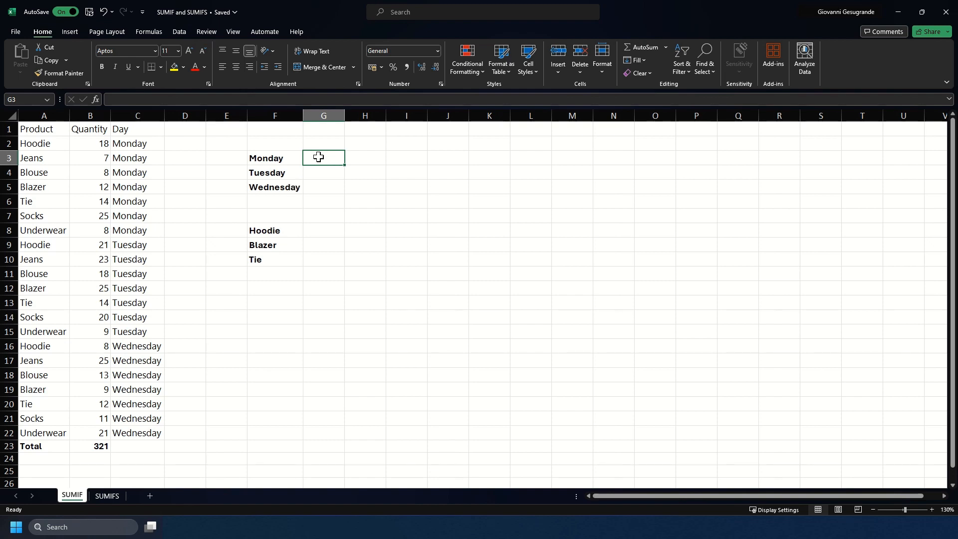
# Enter =SUMIF(C:C,F3,B:B) in G3 to total the quantities for Monday.
pyautogui.write('=SUMIF(')
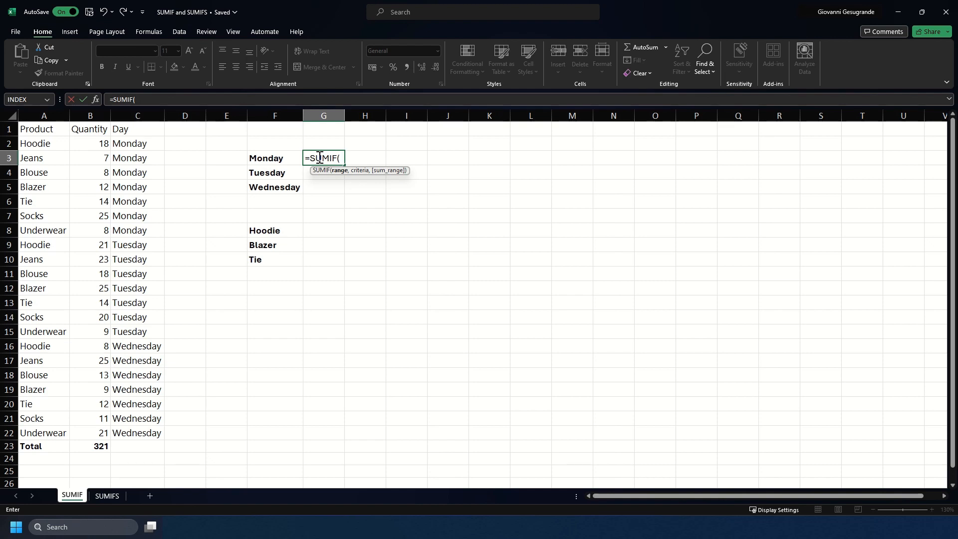
pyautogui.click(153, 113)
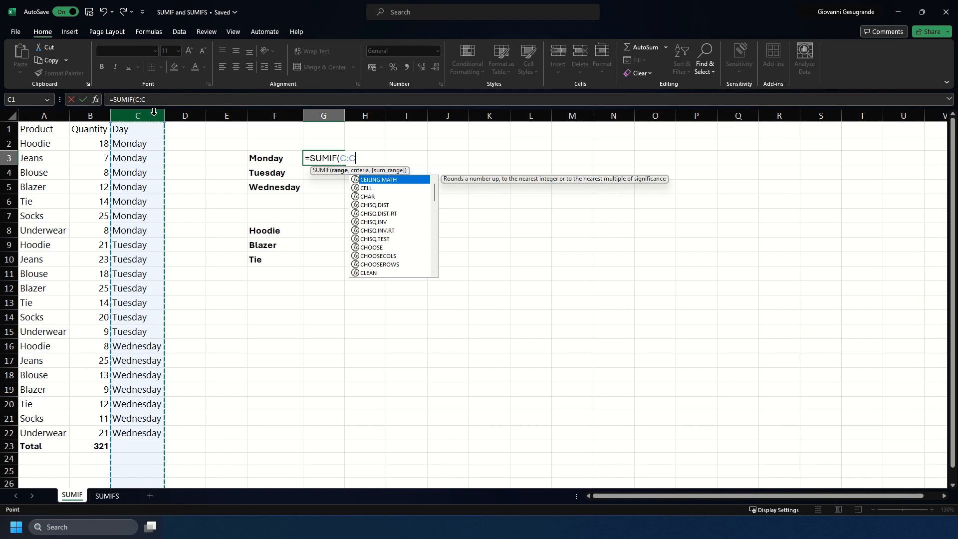
pyautogui.write(',')
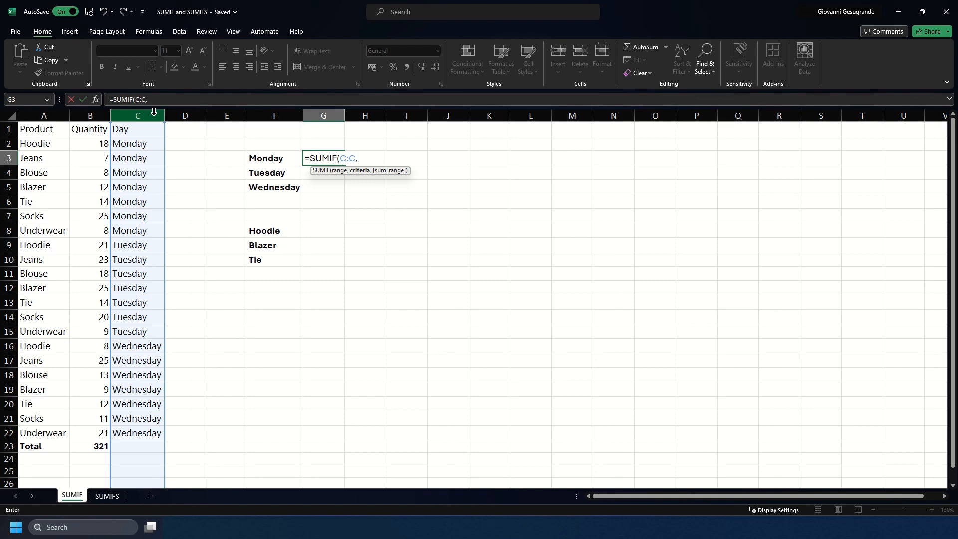
pyautogui.click(277, 155)
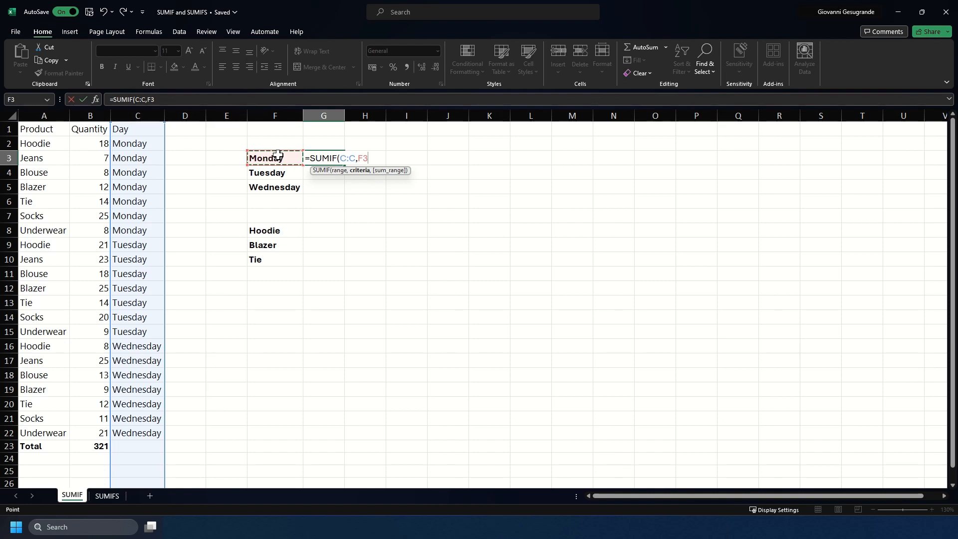
pyautogui.write(',')
pyautogui.click(91, 115)
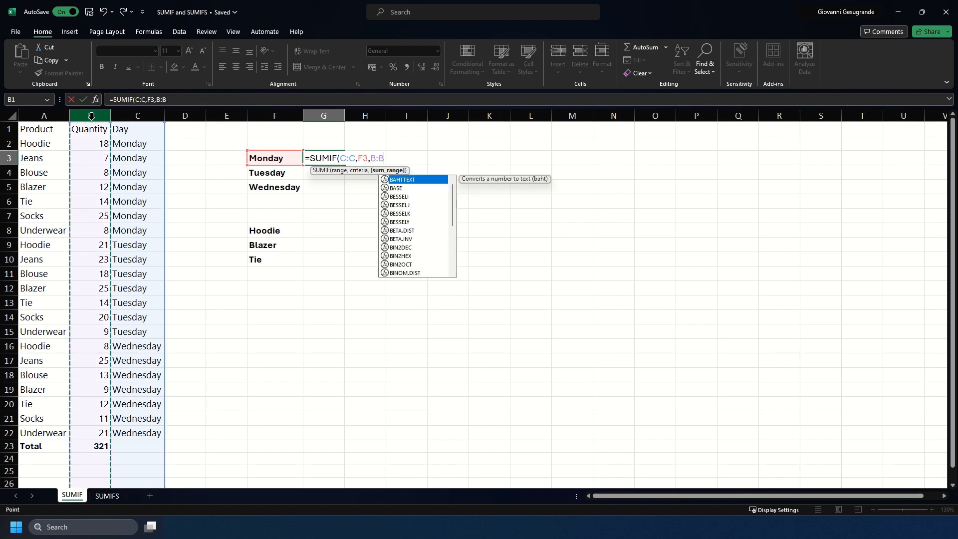
pyautogui.write(')')
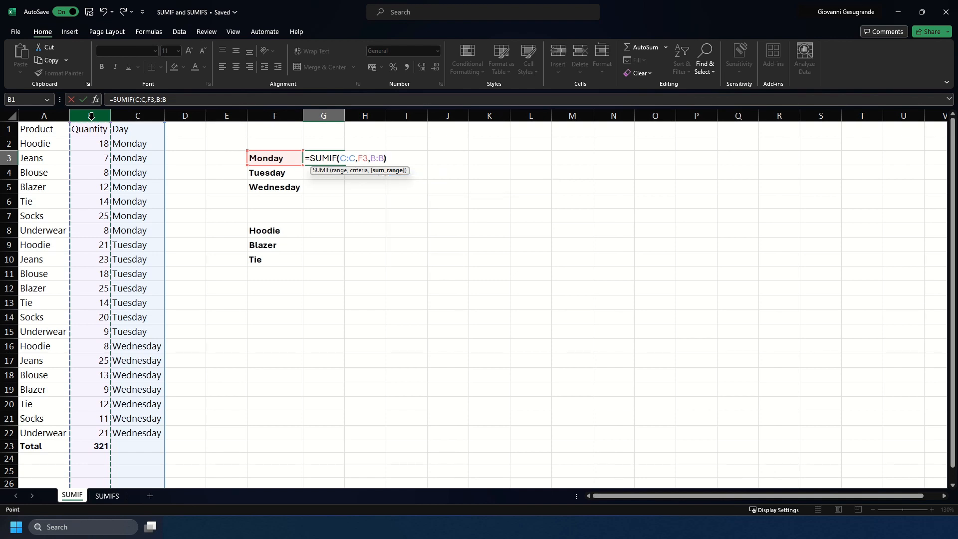
pyautogui.press('Return')
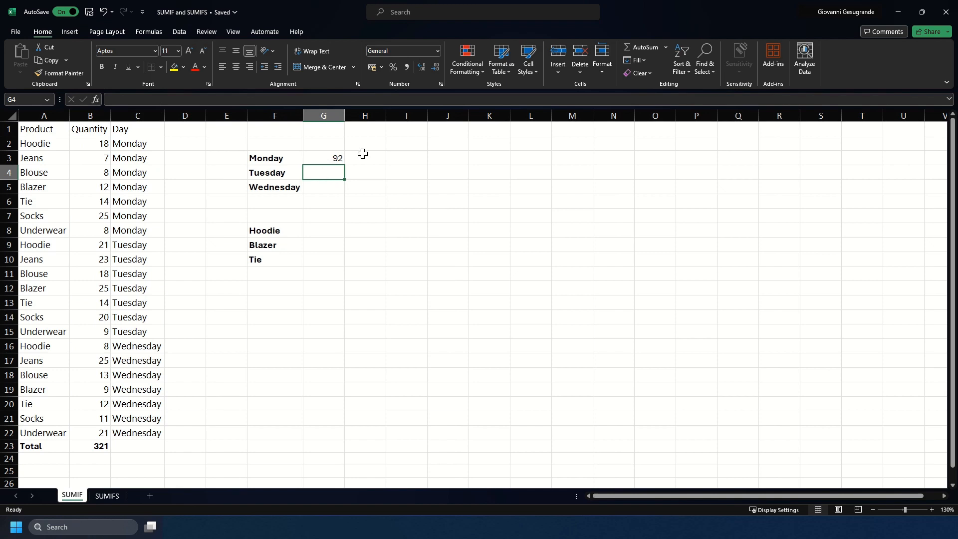
# Copy the calculated sum of the Monday quantities in B2:B8 and paste it into H3 beside the SUMIF result.
pyautogui.click(324, 156)
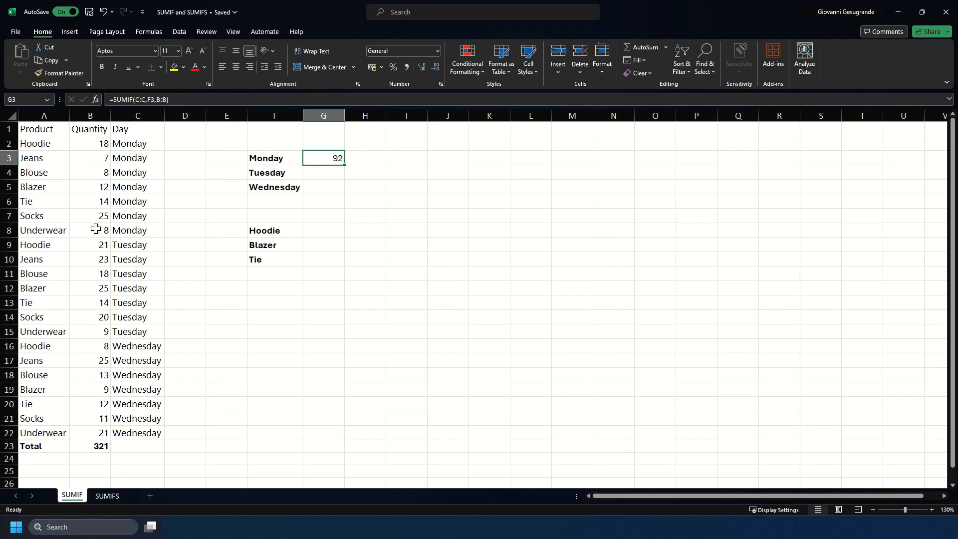
pyautogui.moveTo(96, 229); pyautogui.dragTo(106, 148)
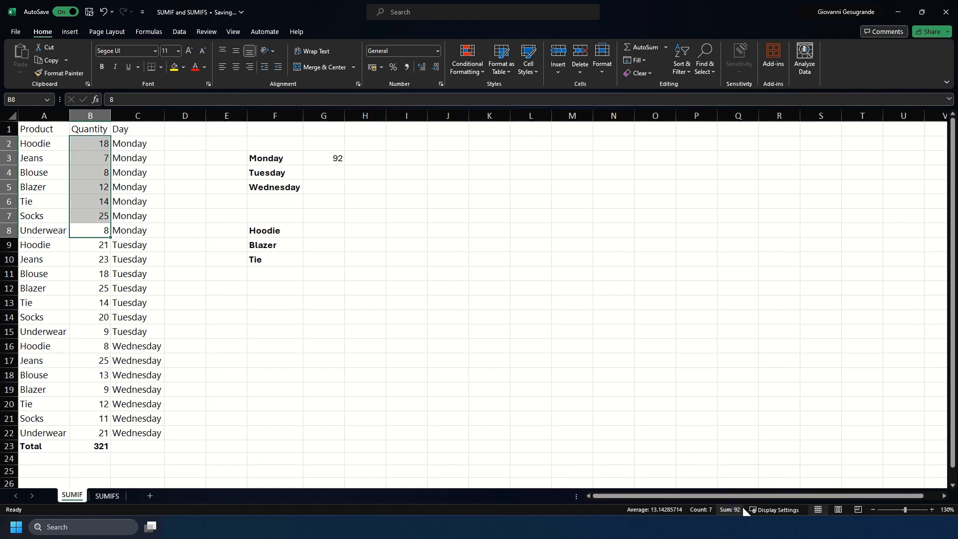
pyautogui.press('ctrl')
pyautogui.press('ctrl')
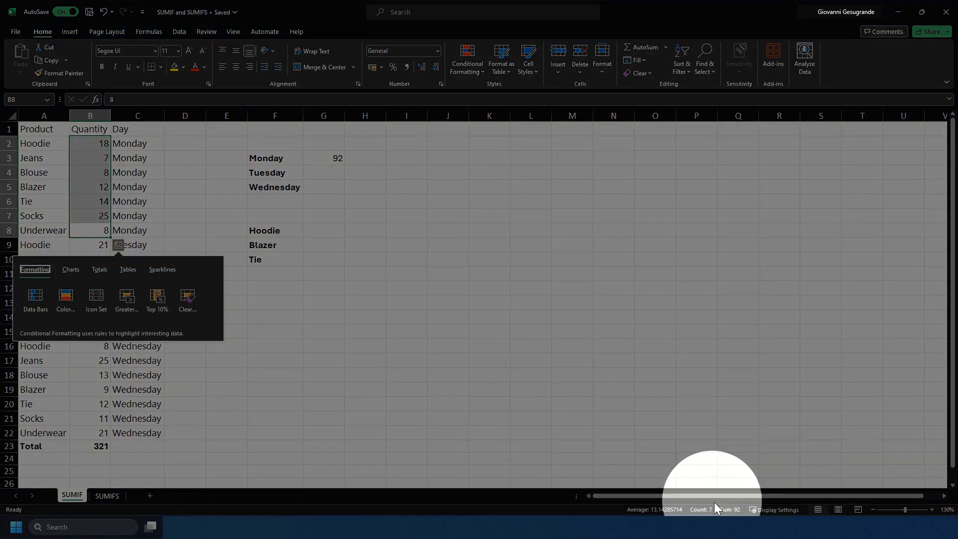
pyautogui.click(738, 509)
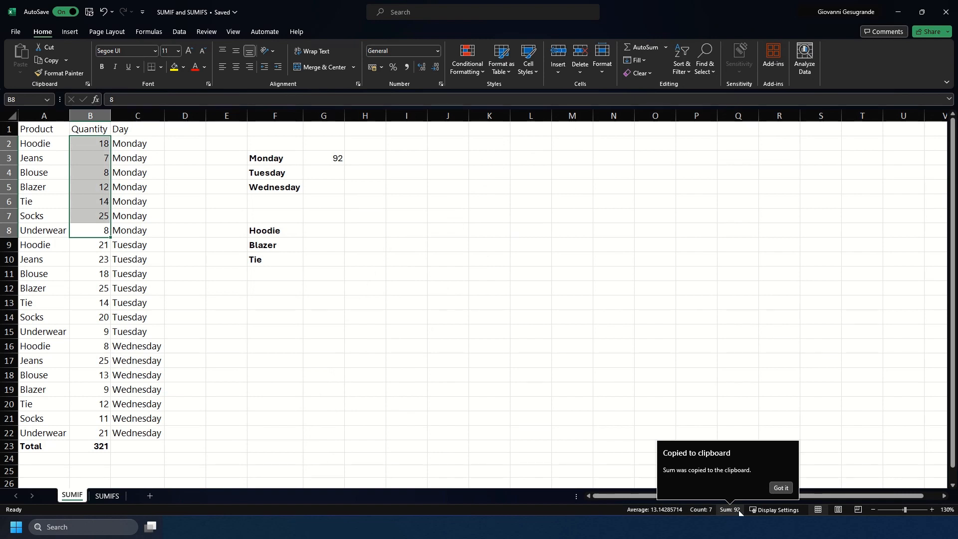
pyautogui.click(778, 490)
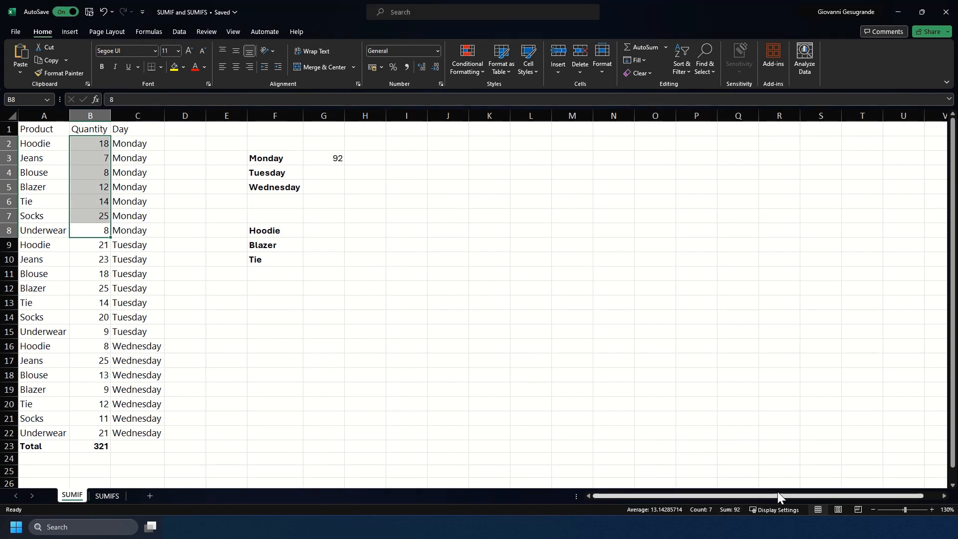
pyautogui.click(366, 158)
pyautogui.hotkey('ctrl', 'v')
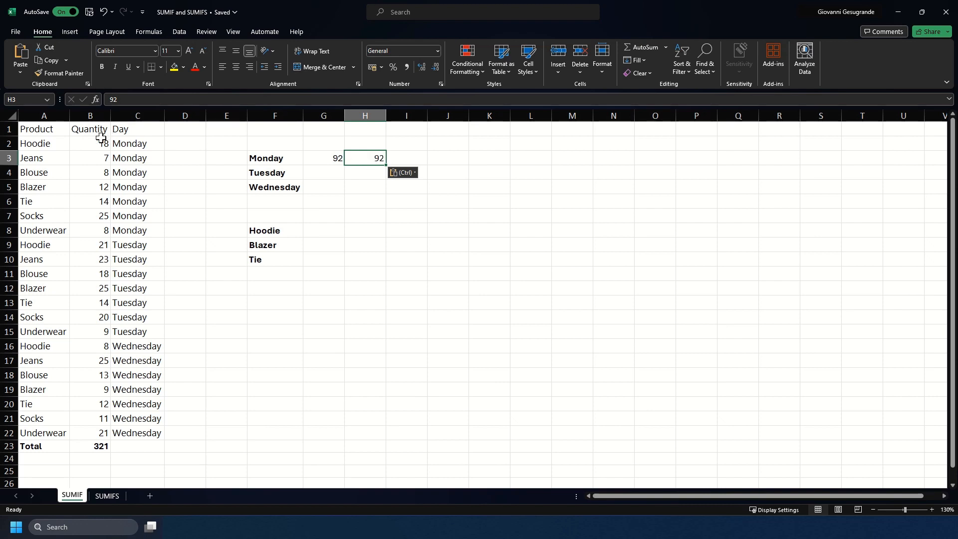
# Recheck the sum of B2:B8 and clear the pasted comparison value from H3.
pyautogui.moveTo(97, 143); pyautogui.dragTo(96, 229)
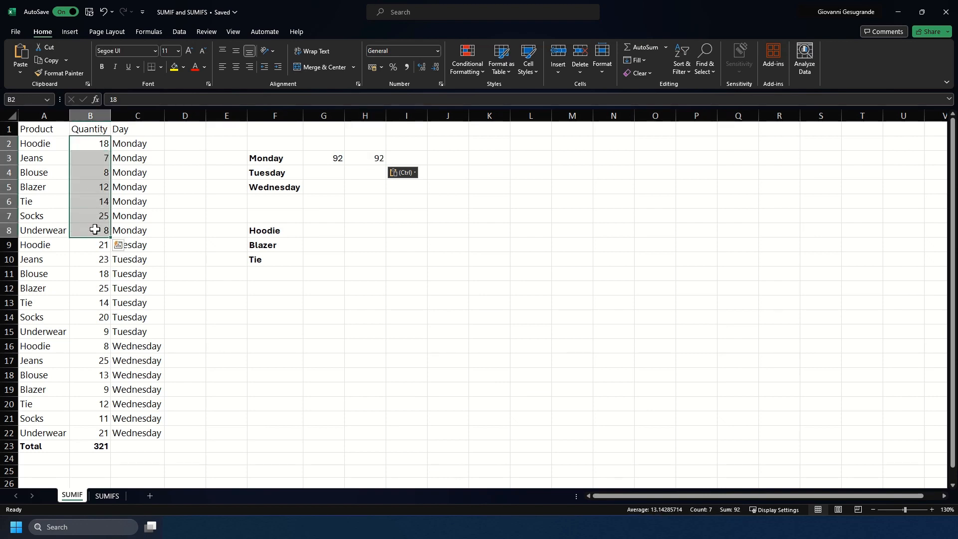
pyautogui.click(373, 159)
pyautogui.press('Delete')
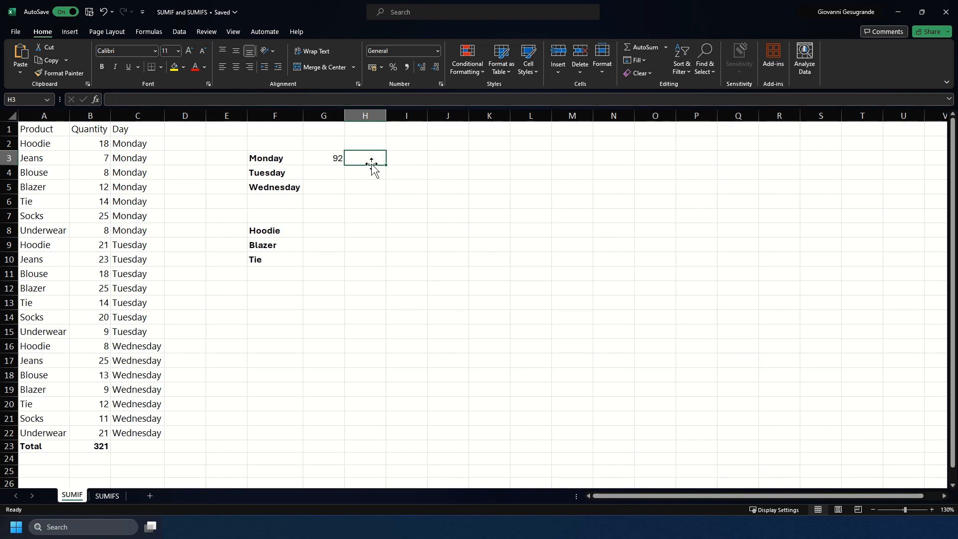
pyautogui.click(329, 158)
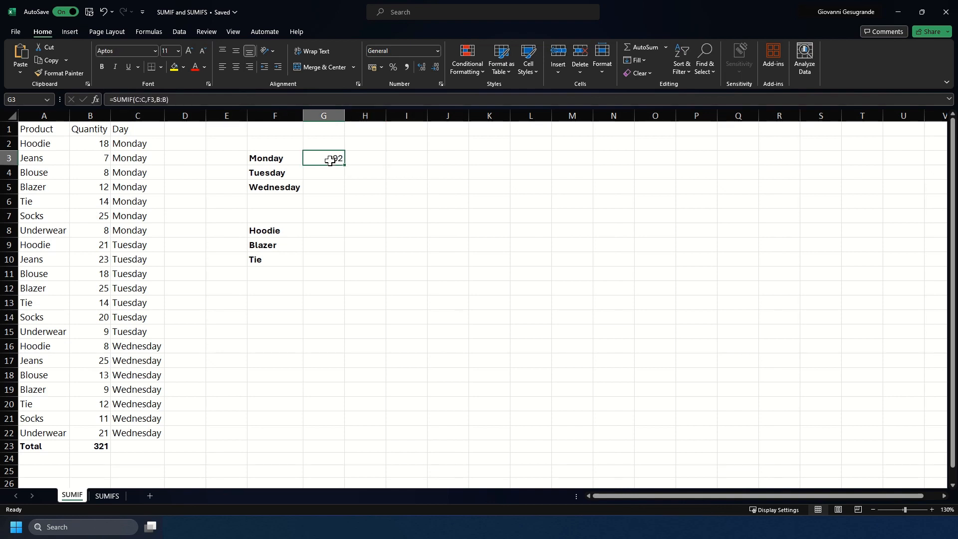
# Change the criteria label in F3 to Tuesday to test the SUMIF formula.
pyautogui.click(291, 158)
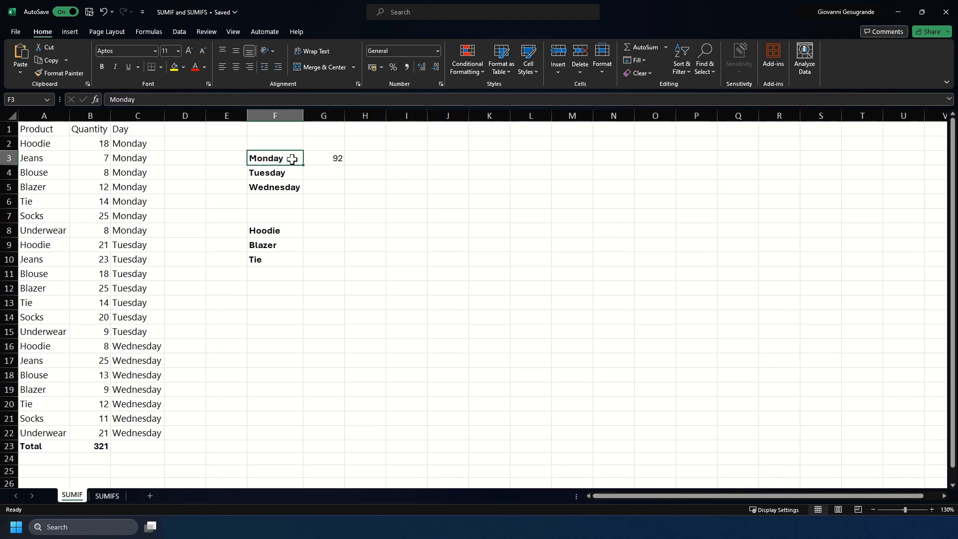
pyautogui.press('F2')
pyautogui.write('tUES')
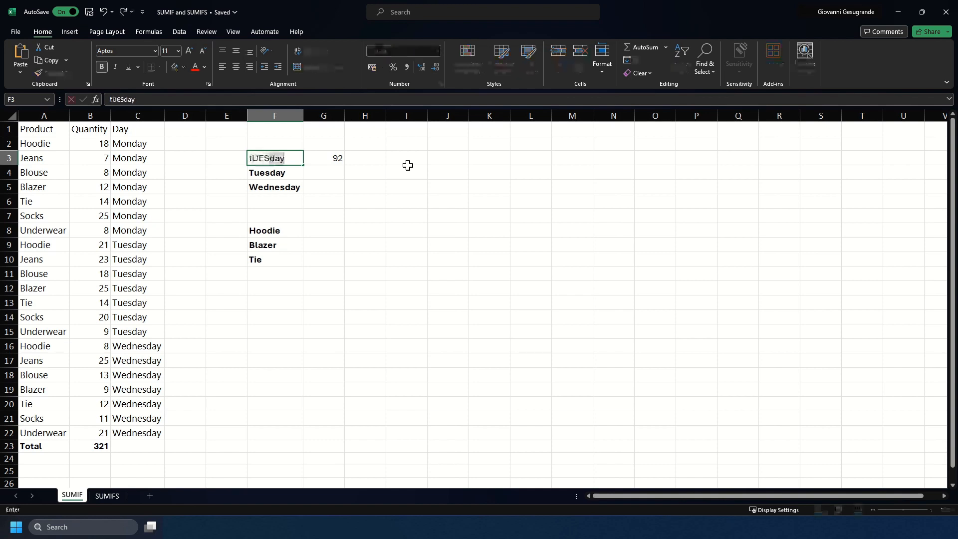
pyautogui.press('BackSpace')
pyautogui.press('BackSpace')
pyautogui.press('BackSpace')
pyautogui.press('BackSpace')
pyautogui.press('BackSpace')
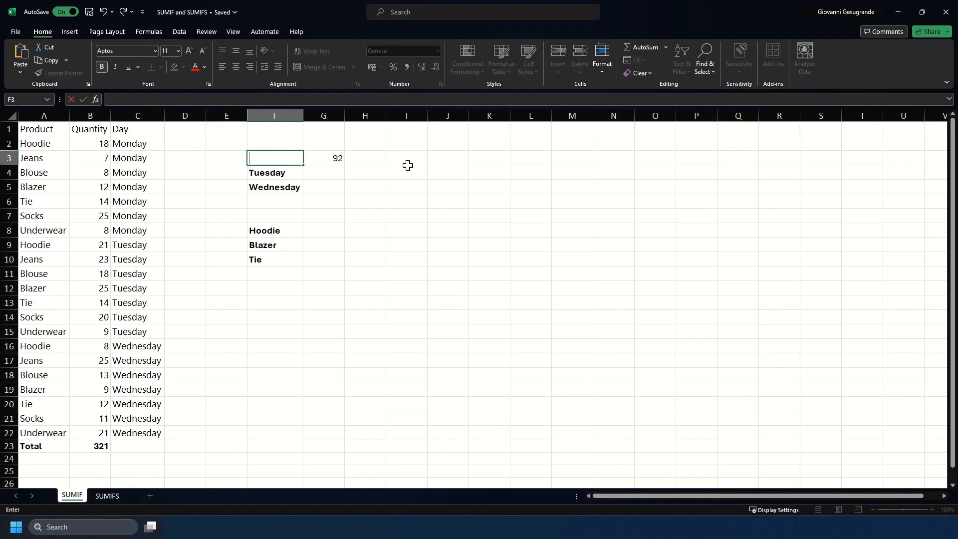
pyautogui.write('Tuesday')
pyautogui.press('Return')
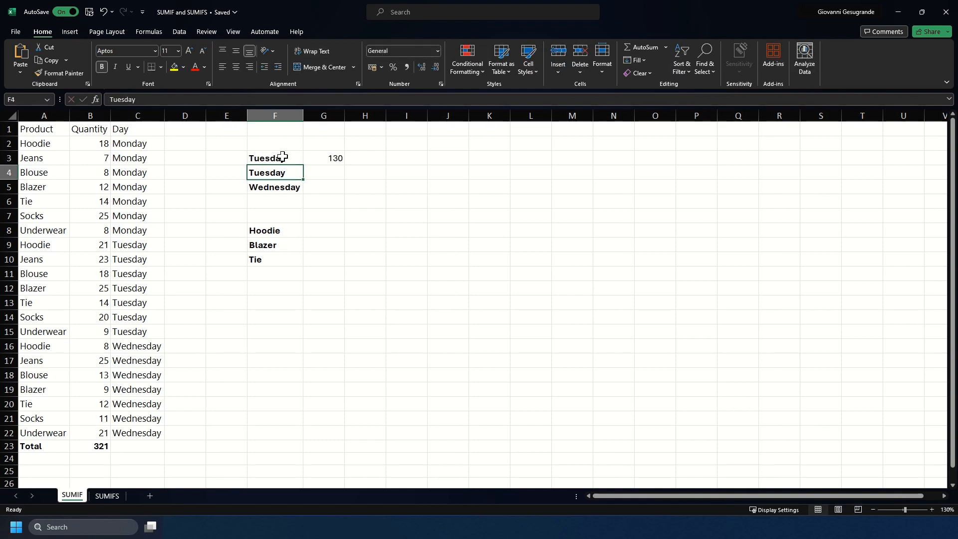
# Check the sum of the Tuesday quantities in B9:B15 against G3, and undo the label change in F3.
pyautogui.moveTo(90, 243); pyautogui.dragTo(92, 332)
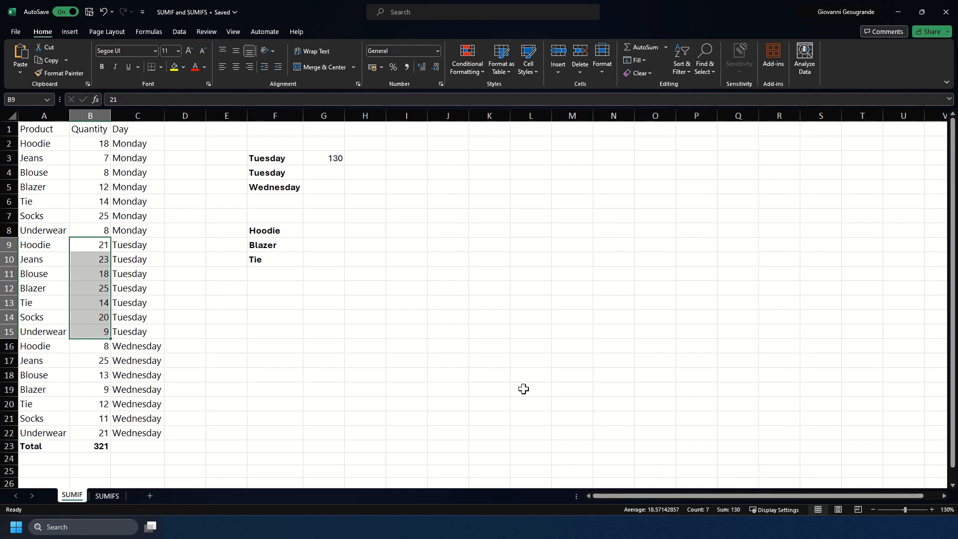
pyautogui.click(325, 157)
pyautogui.click(279, 154)
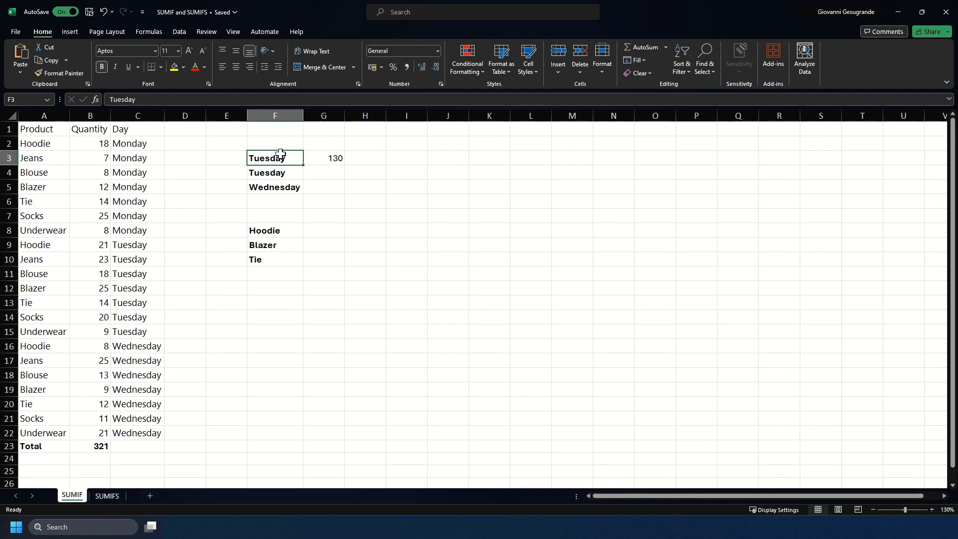
pyautogui.hotkey('ctrl', 'z')
# Fill the SUMIF formula from G3 down to G5 and check the copied totals for each day.
pyautogui.click(330, 160)
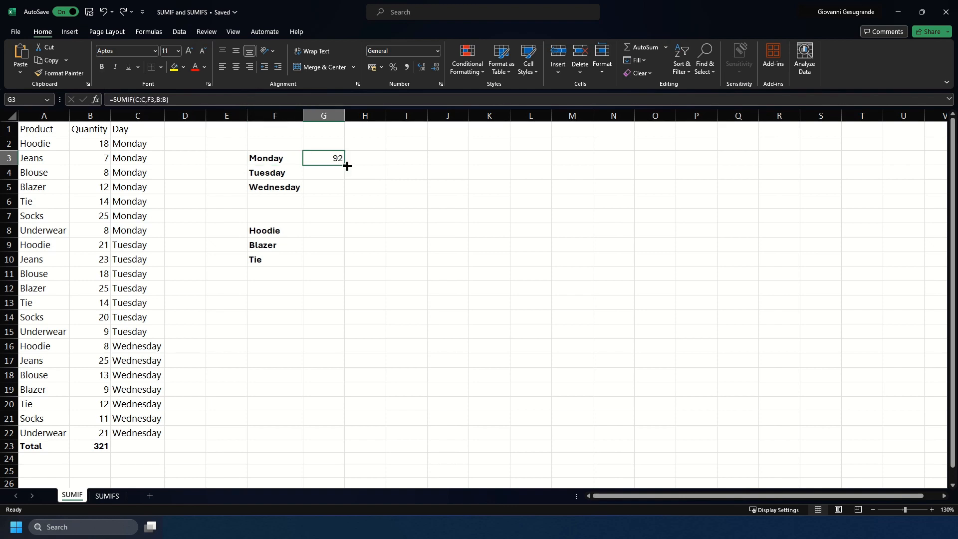
pyautogui.doubleClick(346, 168)
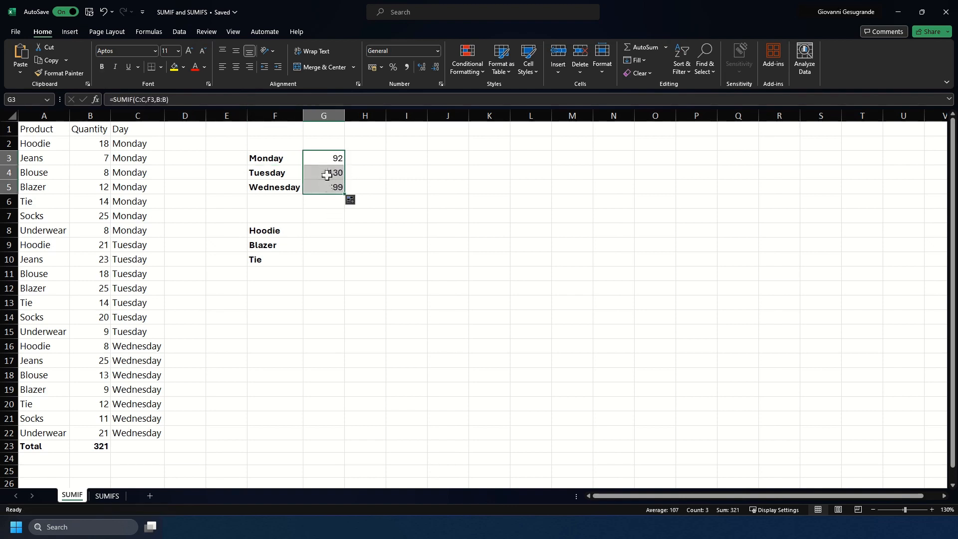
pyautogui.moveTo(327, 178); pyautogui.dragTo(327, 193)
pyautogui.moveTo(329, 160)
pyautogui.mouseDown()
pyautogui.moveTo(329, 191)
pyautogui.moveTo(330, 159)
pyautogui.mouseUp()
pyautogui.click(329, 190)
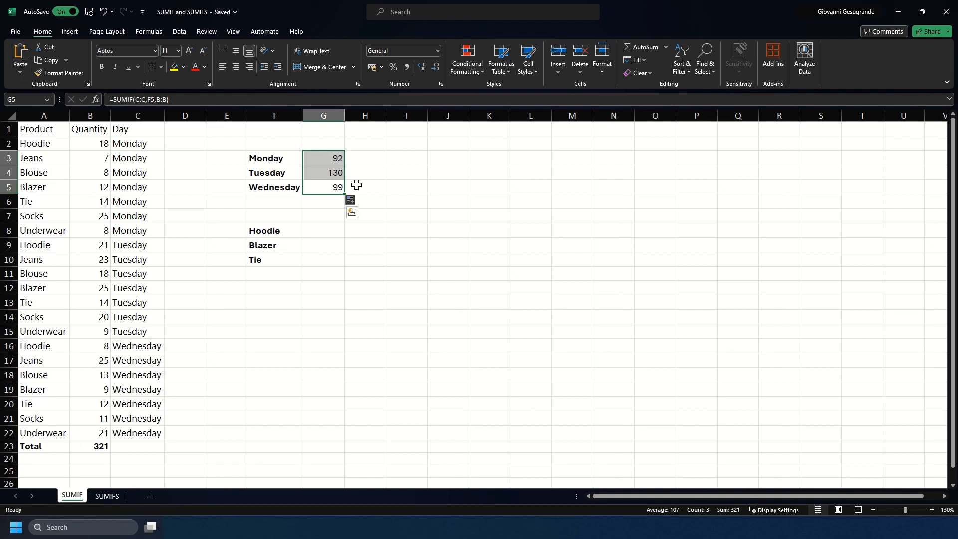
pyautogui.click(333, 172)
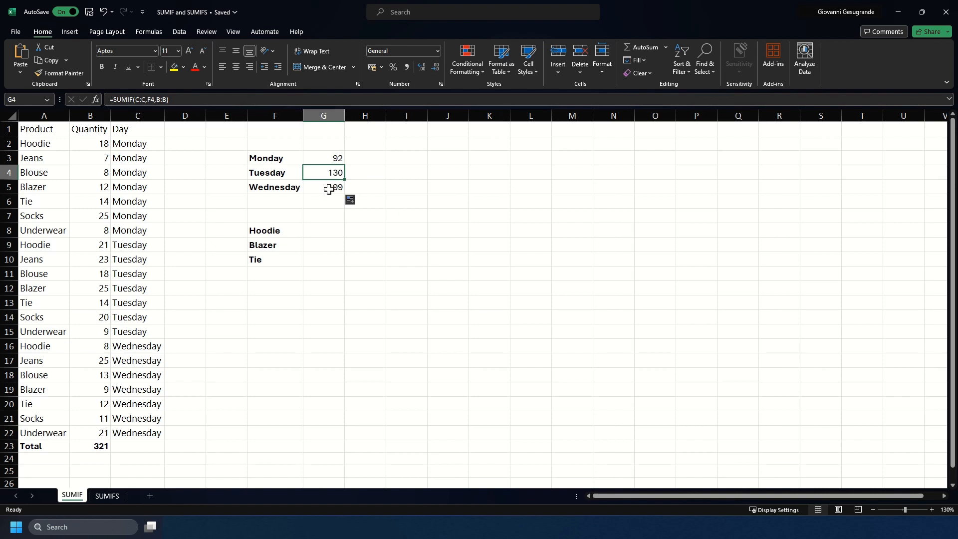
# Replace the formula in G5 with =SUMIF(C:C,"Wednesday",B:B), using the day as a text criterion.
pyautogui.click(328, 188)
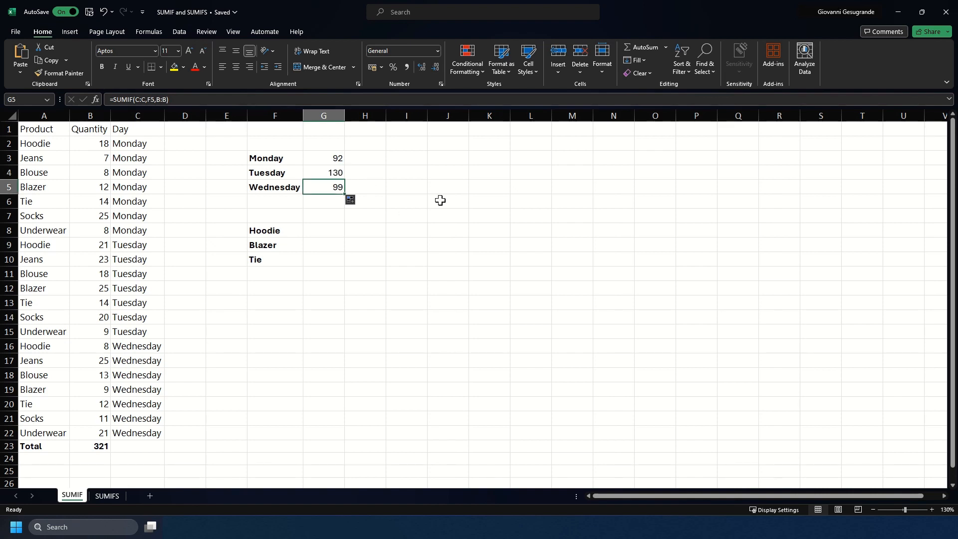
pyautogui.press('Delete')
pyautogui.write('=SUMIF(')
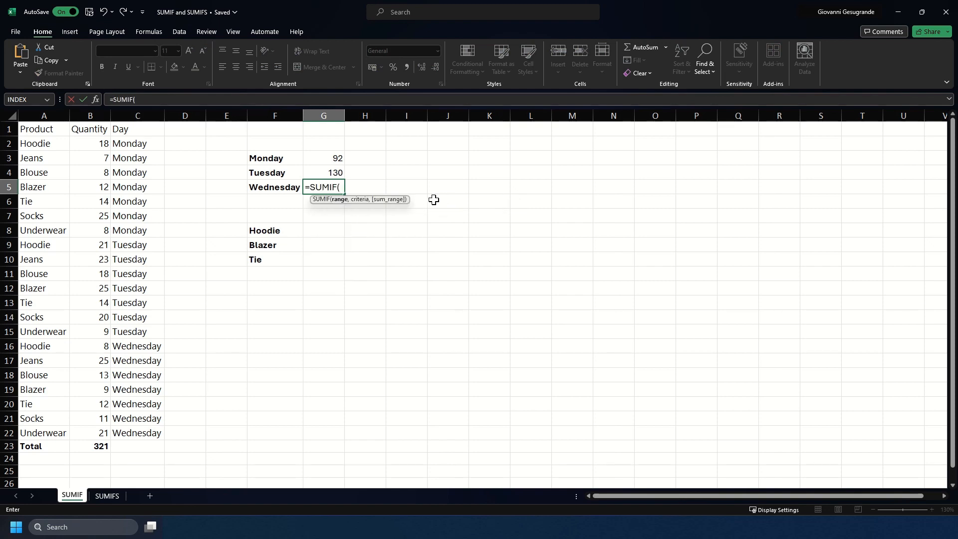
pyautogui.click(137, 115)
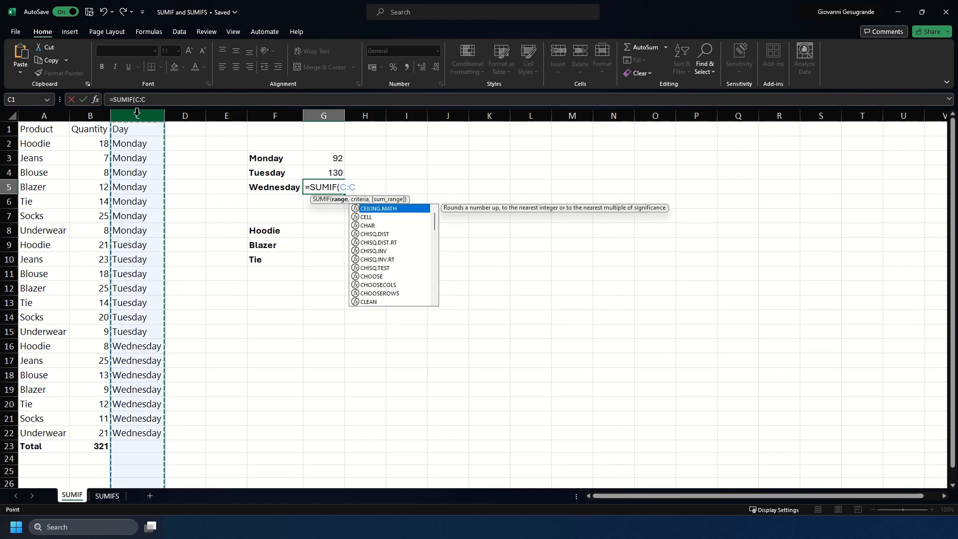
pyautogui.write(',')
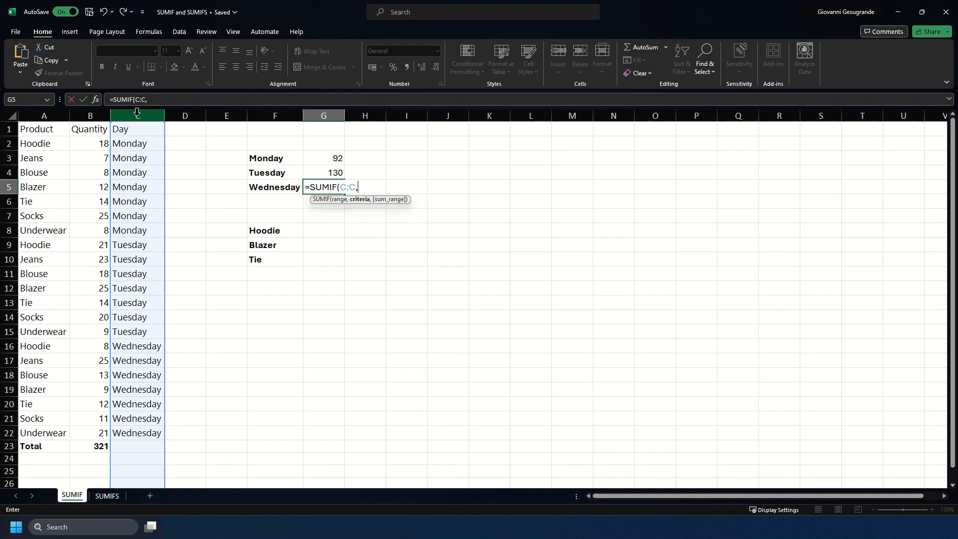
pyautogui.write('"Wednesday",')
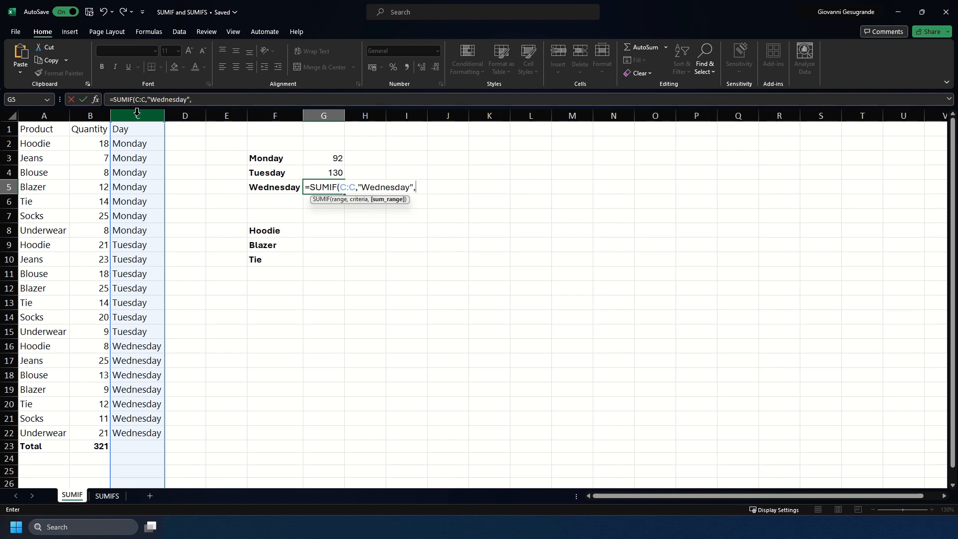
pyautogui.click(90, 111)
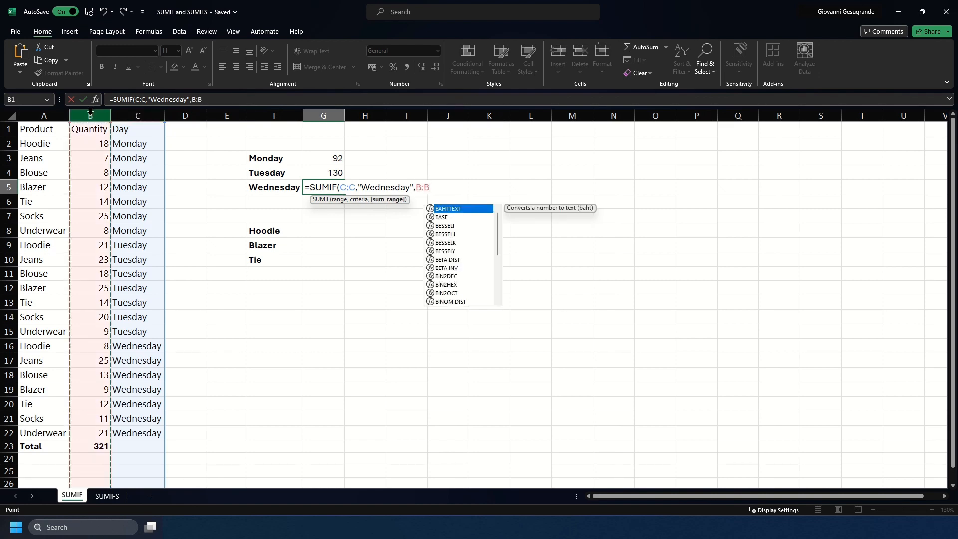
pyautogui.write(')')
pyautogui.press('Return')
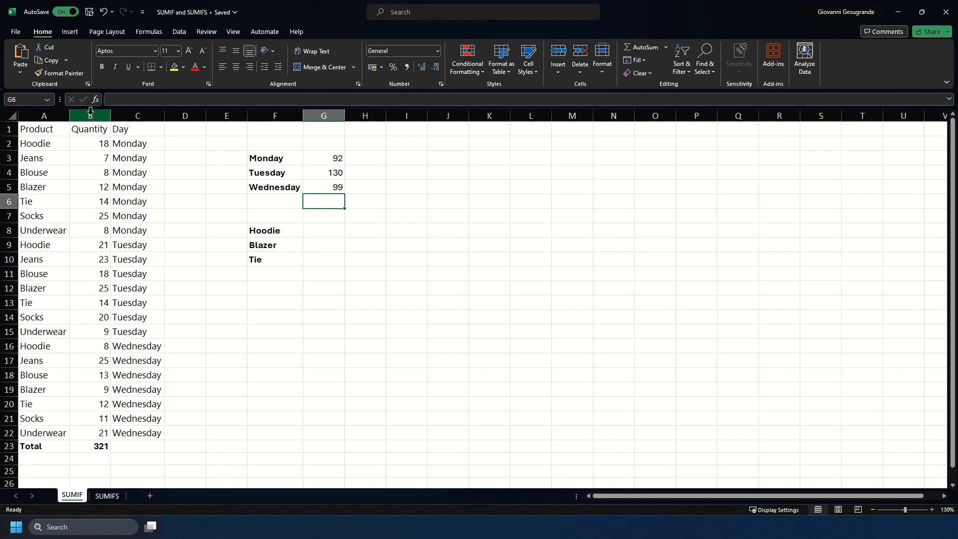
# Set the Wednesday Blouse quantity in B18 to 10.
pyautogui.click(95, 378)
pyautogui.write('10')
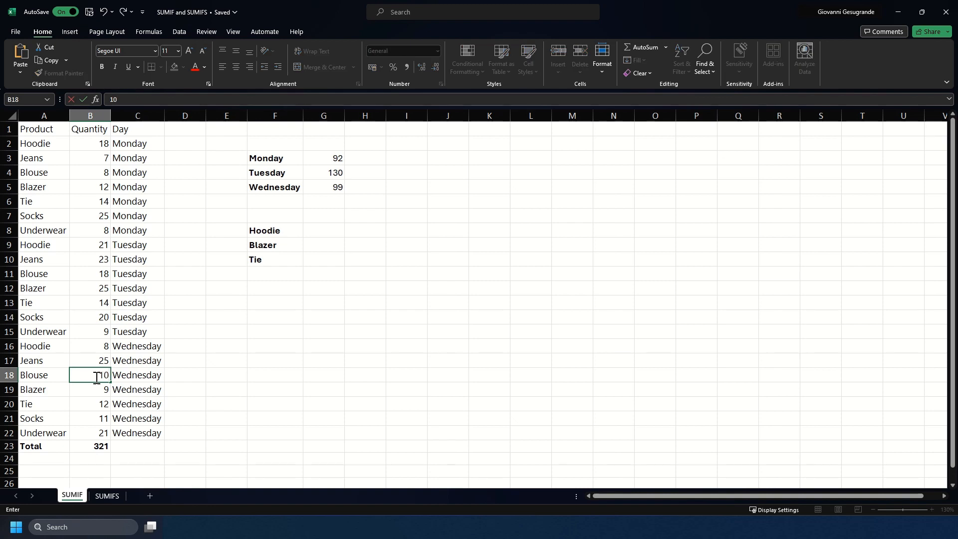
pyautogui.press('Return')
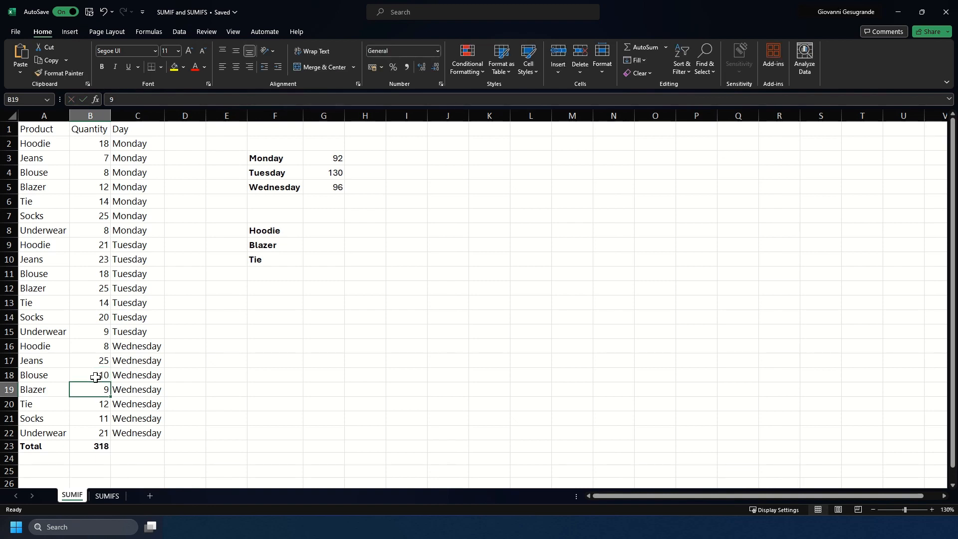
# Undo the last quantity change in B18 and select the product summary area F8:G10.
pyautogui.hotkey('ctrl', 'z')
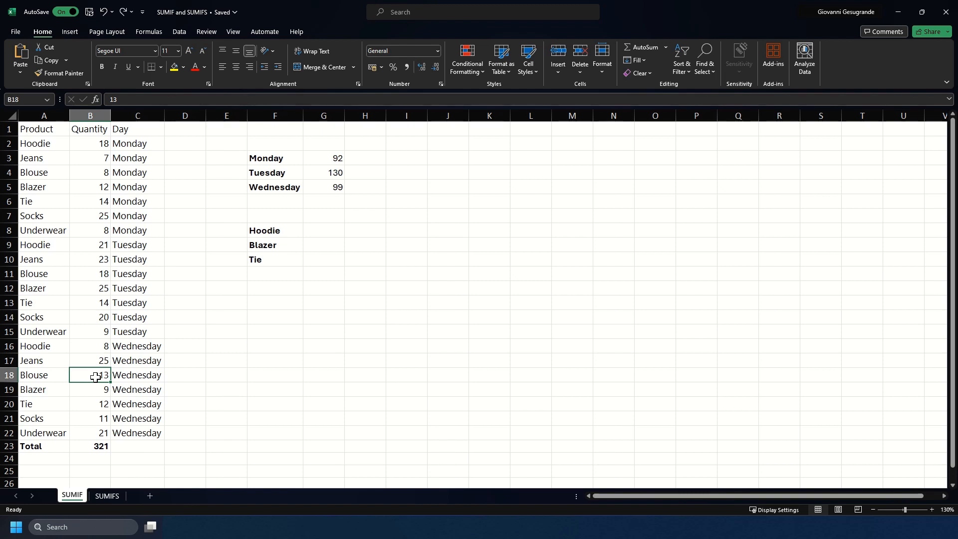
pyautogui.click(282, 228)
pyautogui.moveTo(292, 231); pyautogui.dragTo(310, 269)
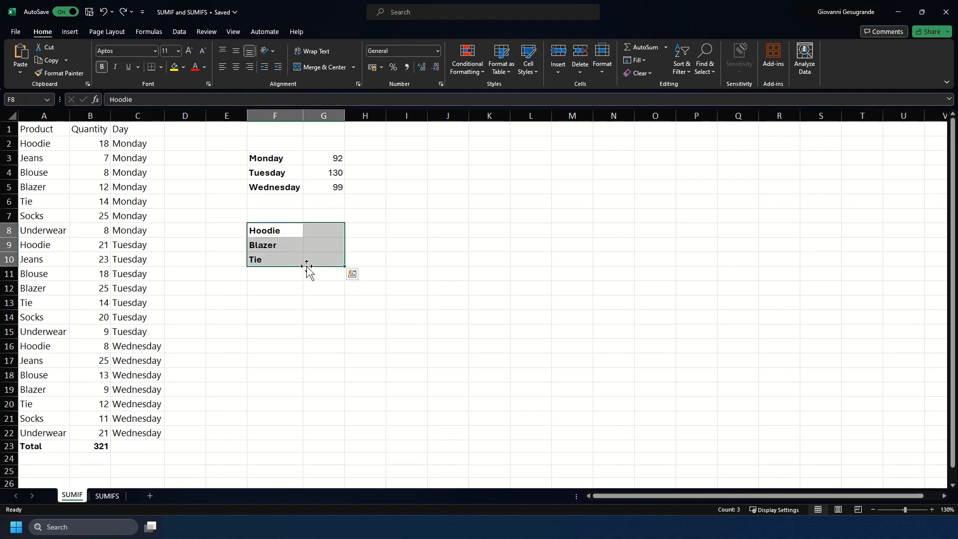
# Enter =SUMIF(A:A,F8,B:B) in G8 to total the Hoodie quantities.
pyautogui.click(321, 232)
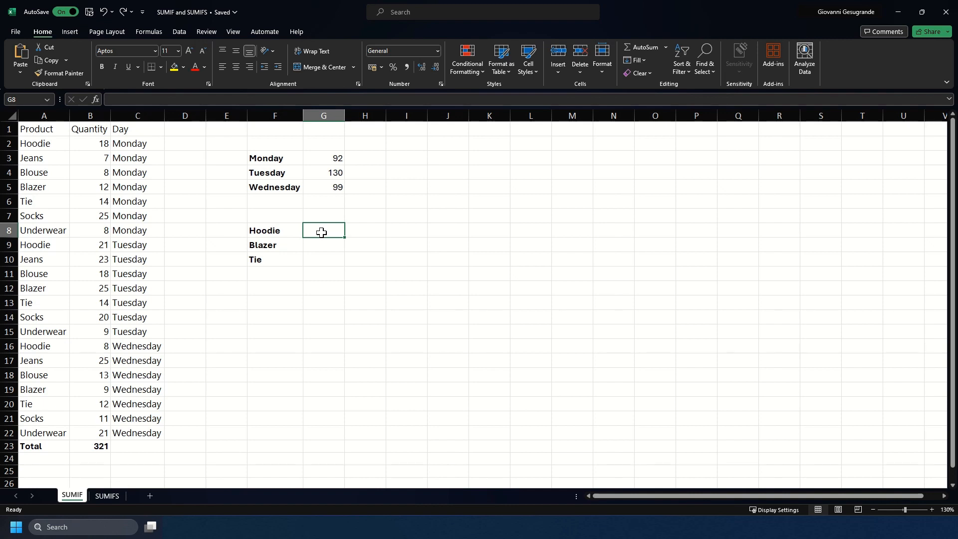
pyautogui.write('=')
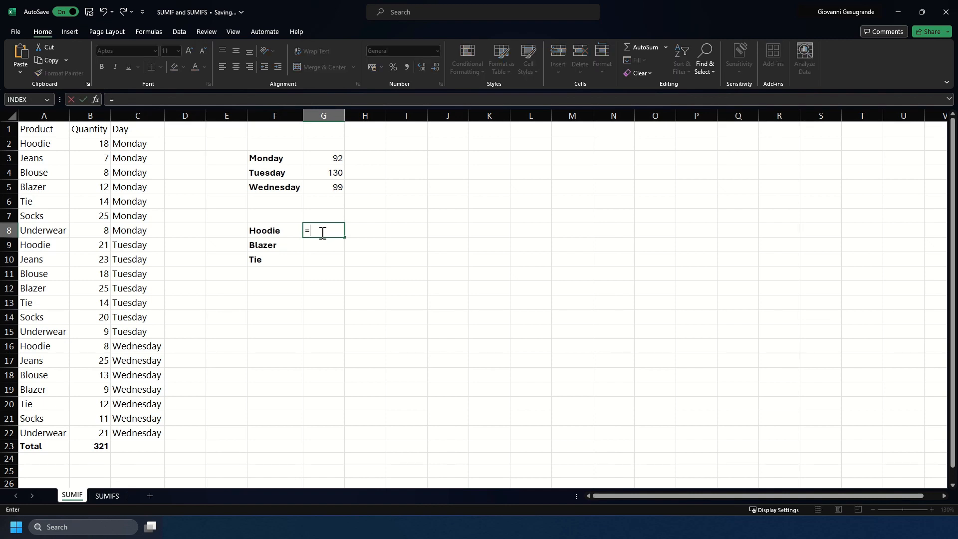
pyautogui.write('SUMIF(')
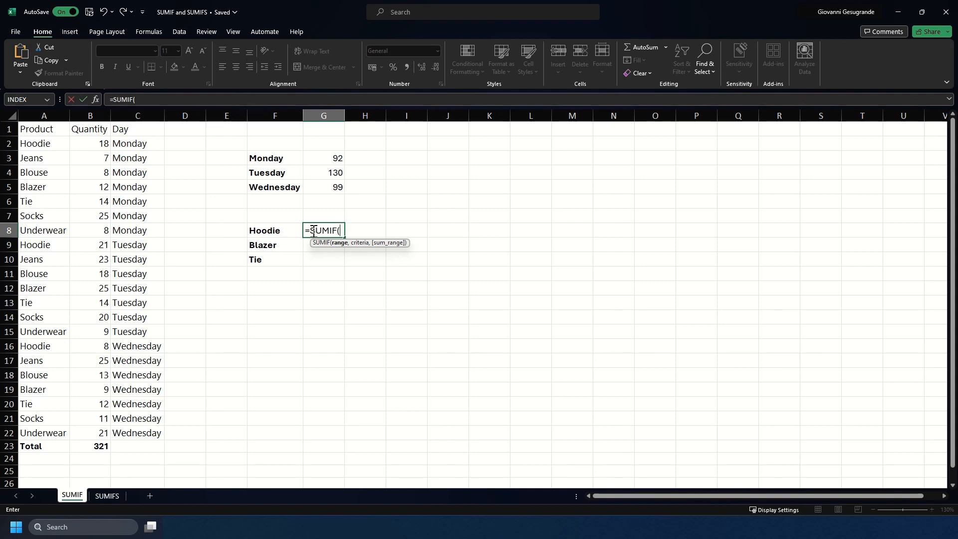
pyautogui.click(47, 111)
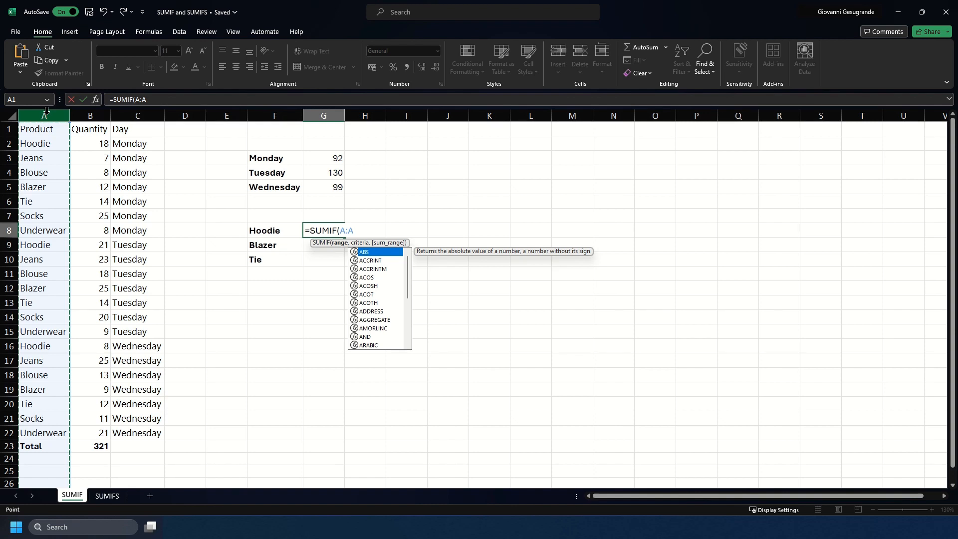
pyautogui.write(',')
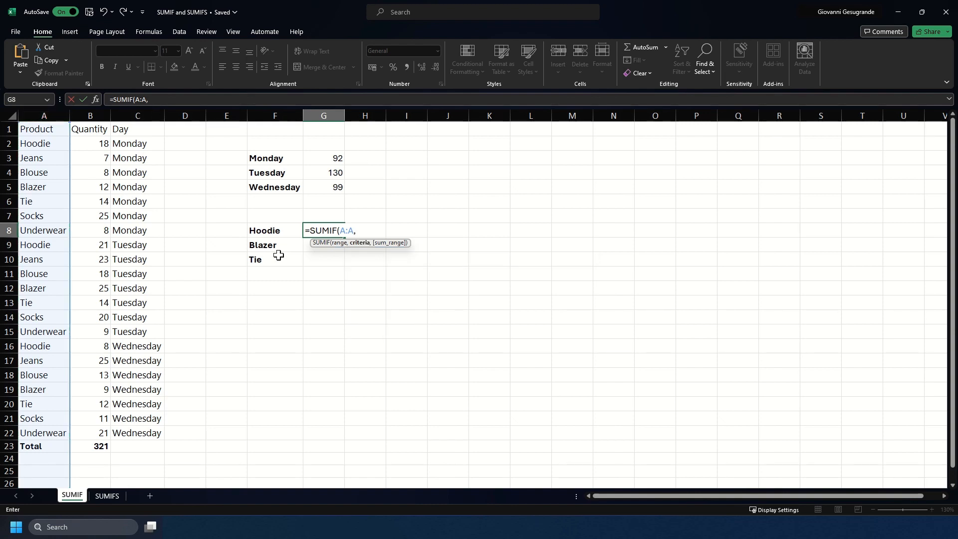
pyautogui.click(254, 230)
pyautogui.write(',')
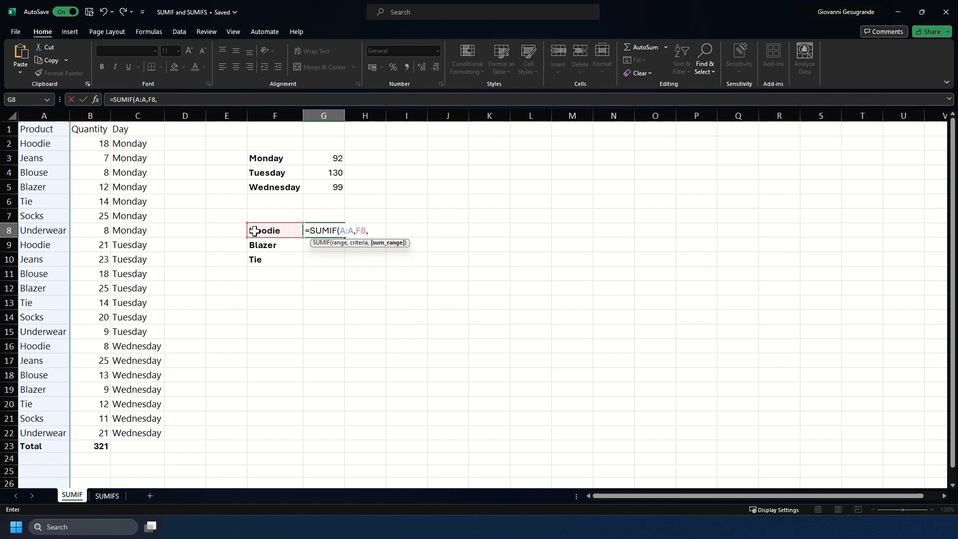
pyautogui.click(102, 113)
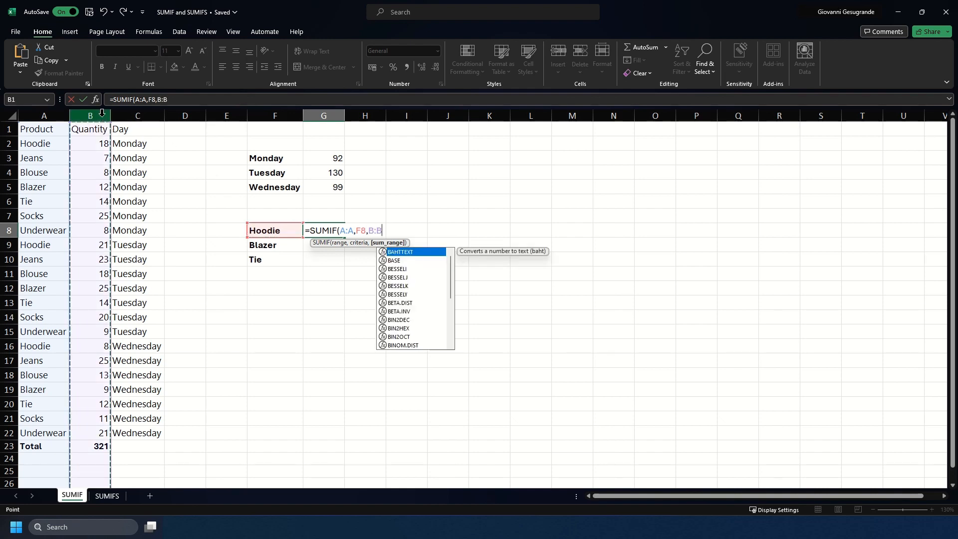
pyautogui.write(')')
pyautogui.press('Return')
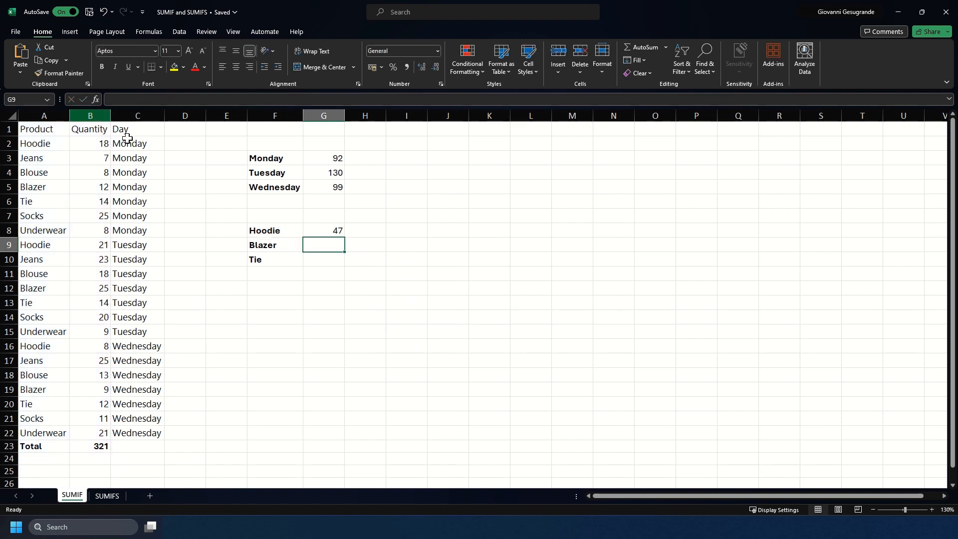
# Fill the SUMIF formula from G8 down to G10 for Blazer and Tie, and review the product totals.
pyautogui.click(329, 231)
pyautogui.doubleClick(344, 237)
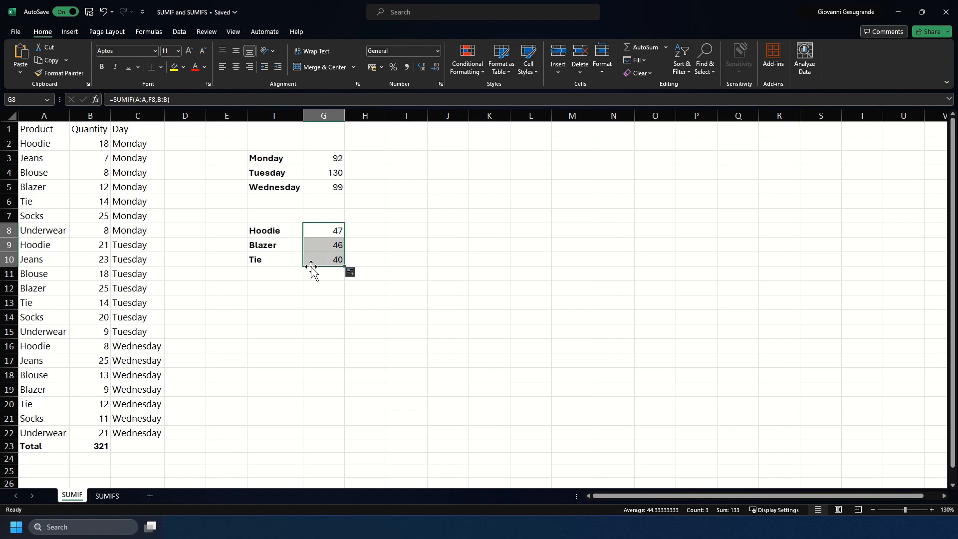
pyautogui.moveTo(276, 230); pyautogui.dragTo(332, 260)
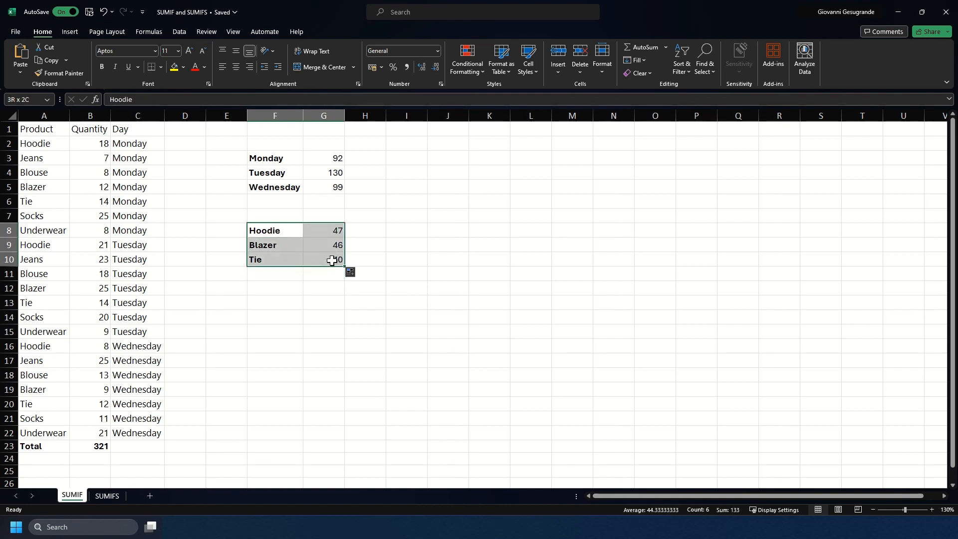
pyautogui.click(366, 245)
pyautogui.click(360, 258)
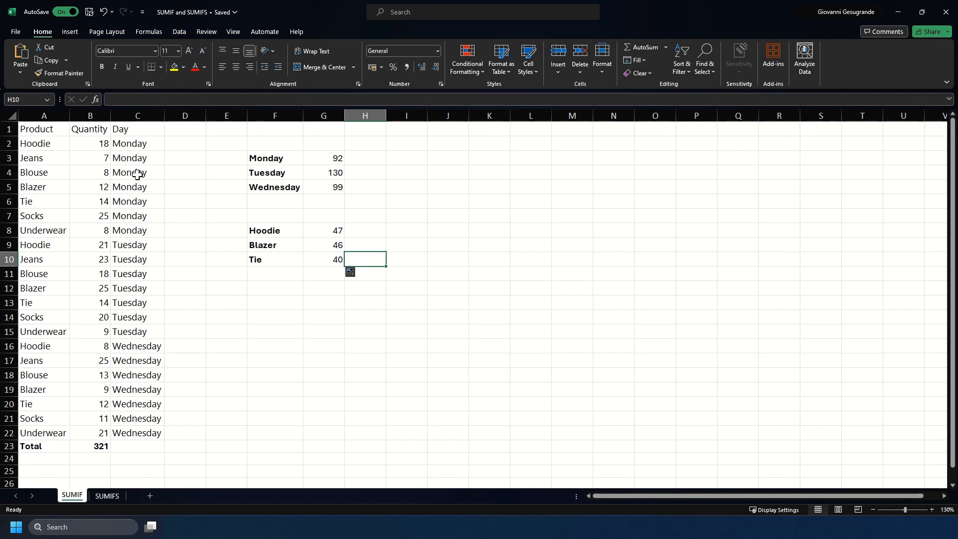
# Check the sum of the Hoodie quantities in B2, B9 and B16 against G8, and the Blazer quantities in B5, B12 and B19 against G9.
pyautogui.click(104, 144)
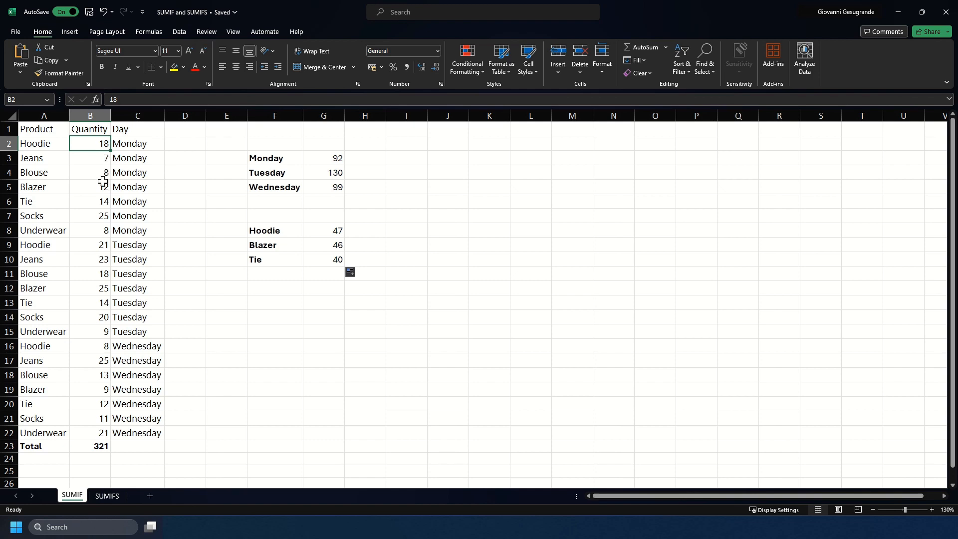
pyautogui.keyDown('ctrl'); pyautogui.click(86, 245); pyautogui.keyUp('ctrl')
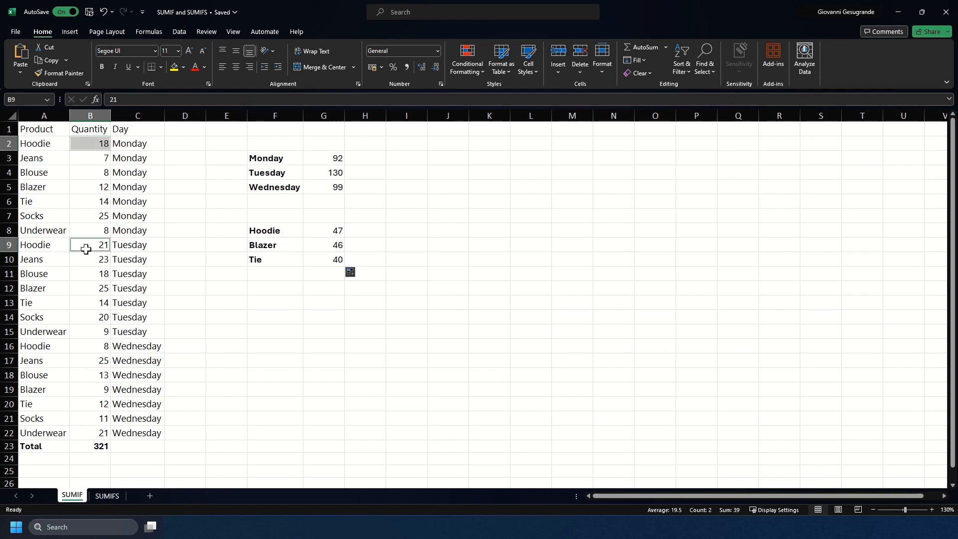
pyautogui.keyDown('ctrl'); pyautogui.click(76, 347); pyautogui.keyUp('ctrl')
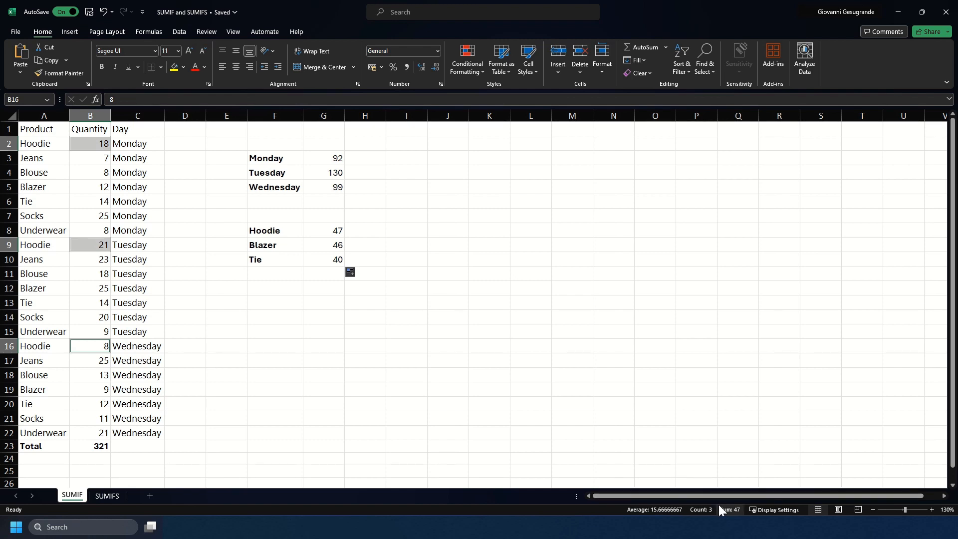
pyautogui.click(94, 187)
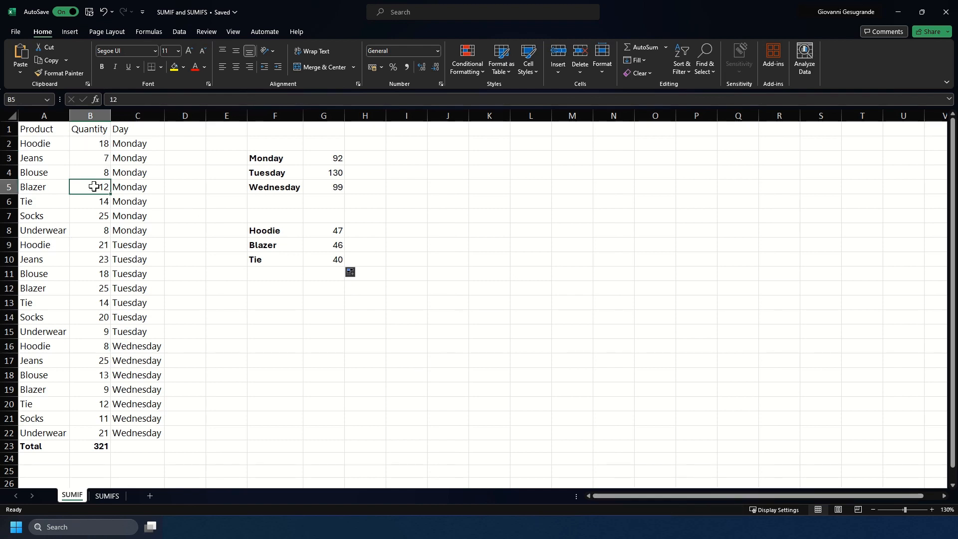
pyautogui.keyDown('ctrl'); pyautogui.click(98, 287); pyautogui.keyUp('ctrl')
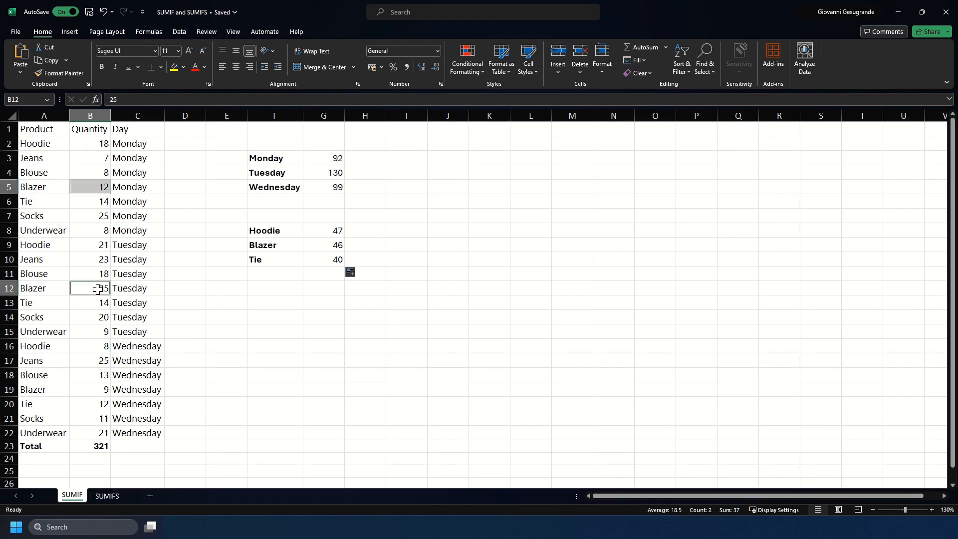
pyautogui.keyDown('ctrl'); pyautogui.click(90, 385); pyautogui.keyUp('ctrl')
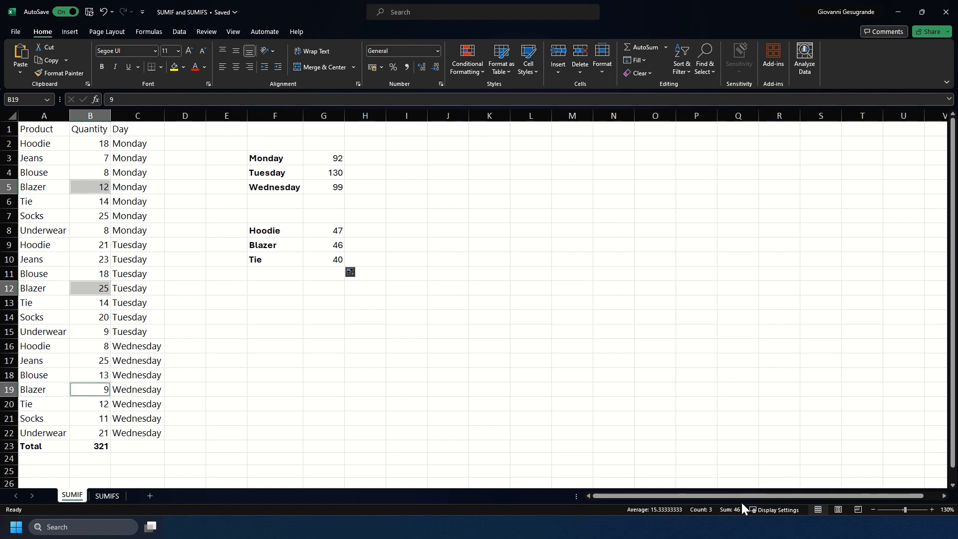
# Check the sum of the Tie quantities in B20, B13 and B6 against G10.
pyautogui.click(88, 415)
pyautogui.click(82, 403)
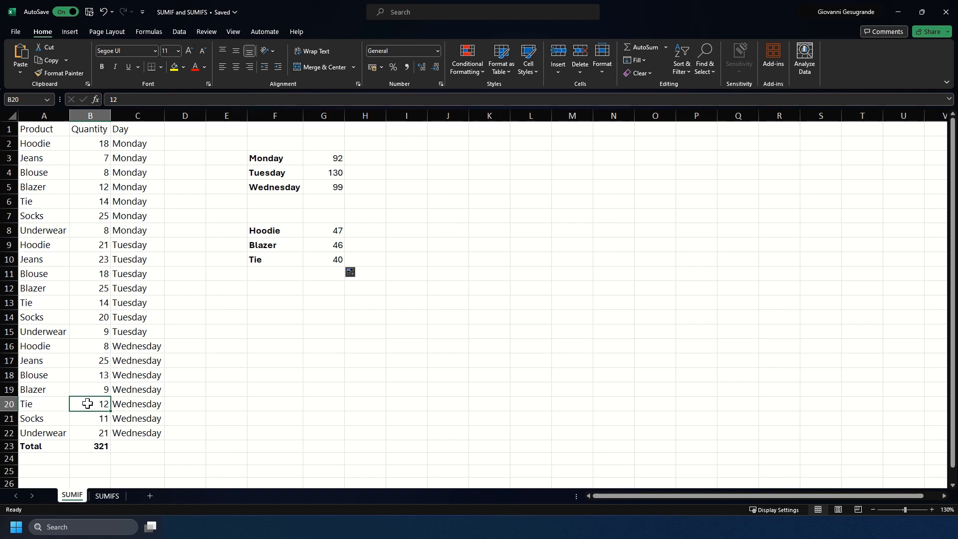
pyautogui.keyDown('ctrl'); pyautogui.click(107, 299); pyautogui.keyUp('ctrl')
pyautogui.keyDown('ctrl'); pyautogui.click(102, 204); pyautogui.keyUp('ctrl')
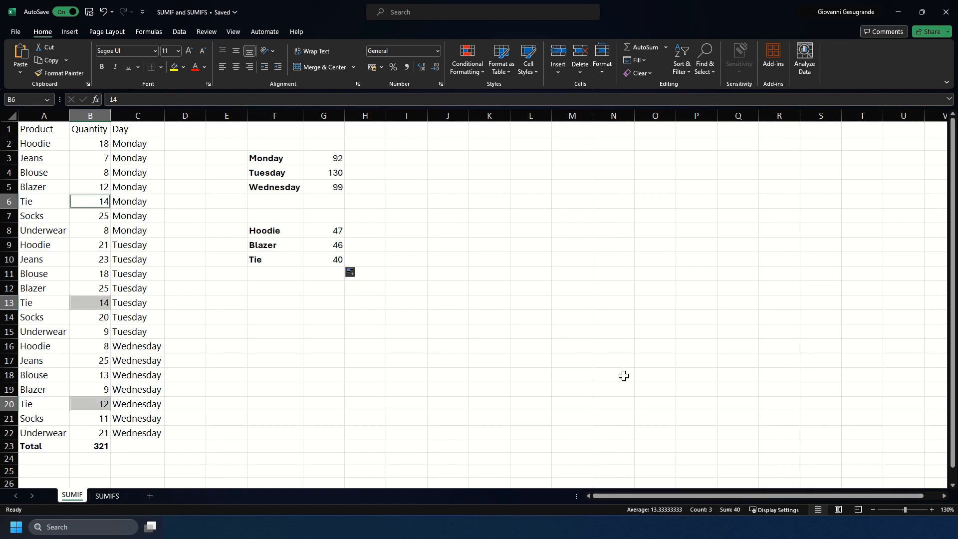
# On the SUMIFS sheet, begin a SUMIFS formula in K3 with sum range B:B and the first criterion "Hoodie" in A:A.
pyautogui.hotkey('ctrl', 'pagedown')
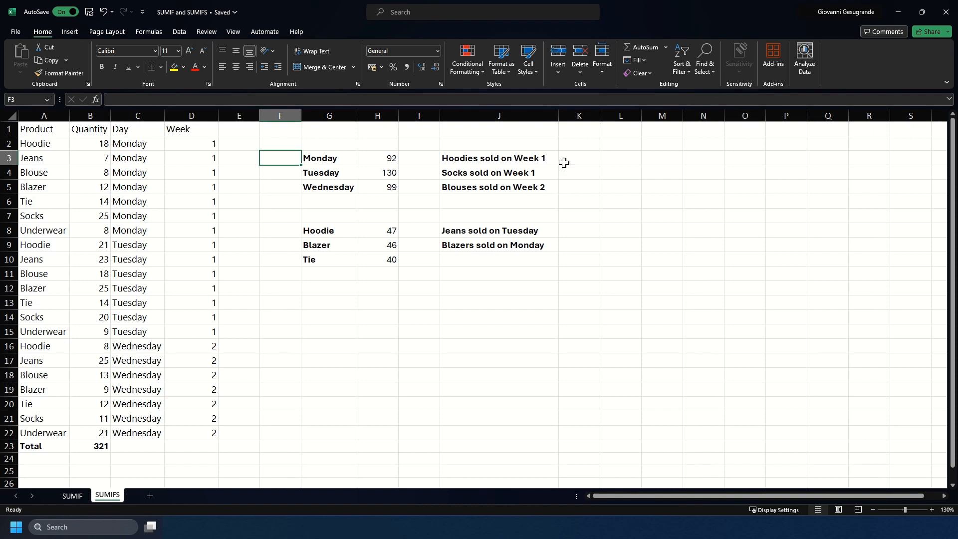
pyautogui.click(586, 159)
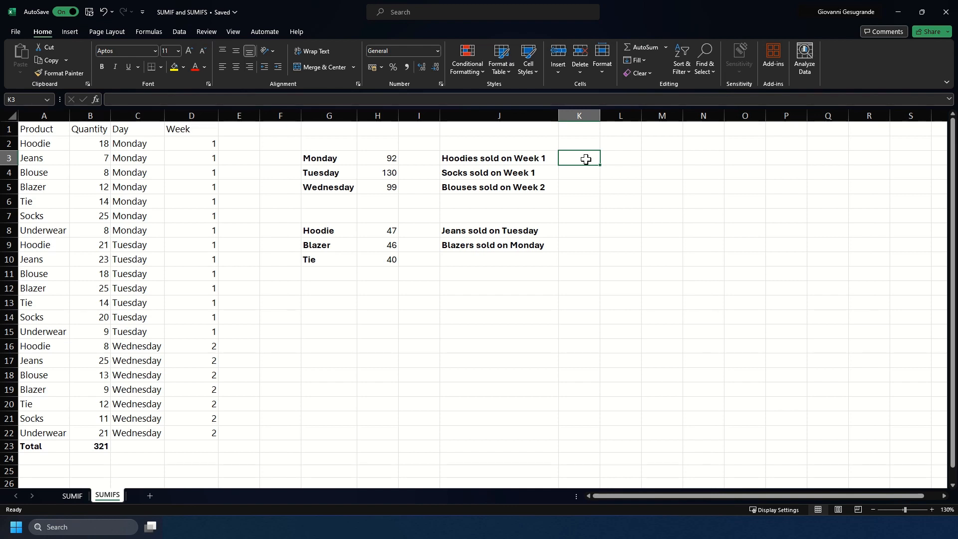
pyautogui.write('=SUMIFS')
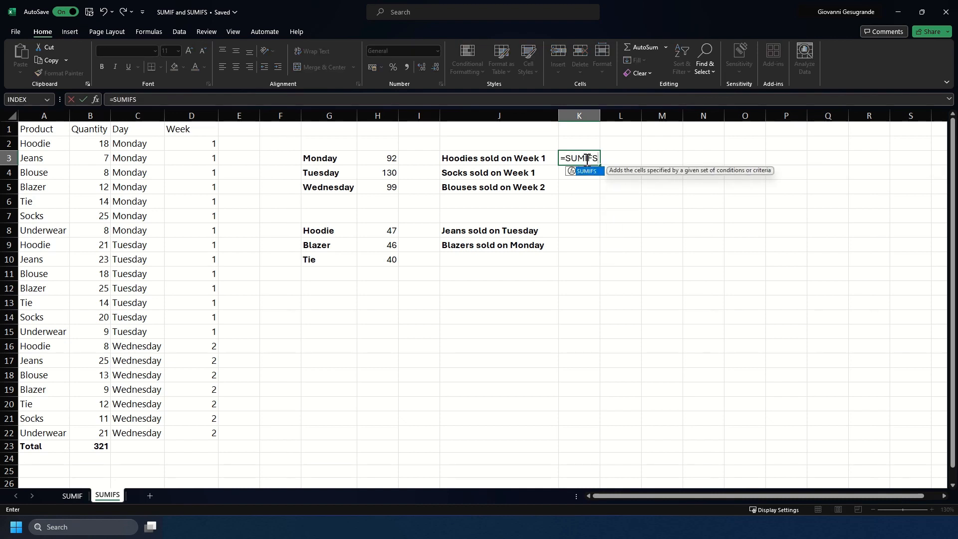
pyautogui.write('(')
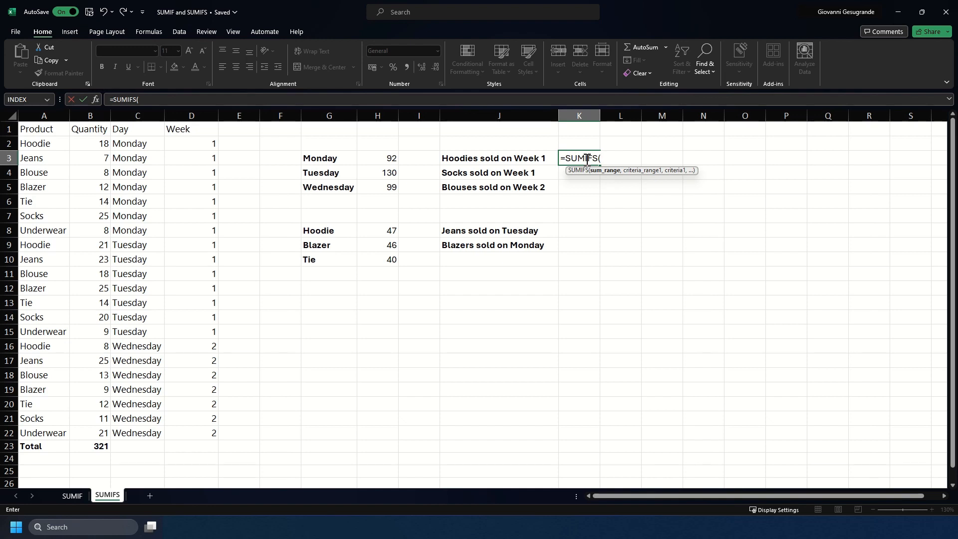
pyautogui.click(89, 114)
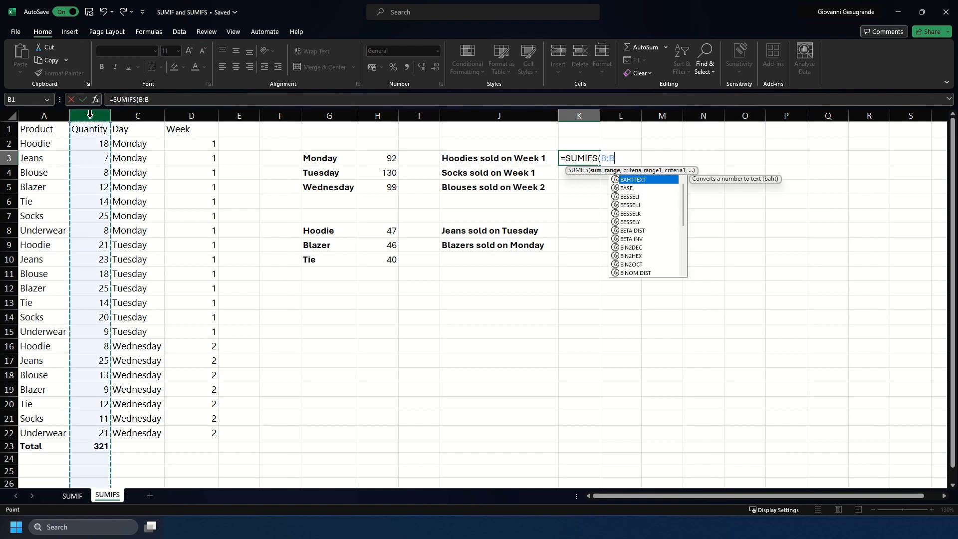
pyautogui.write(',')
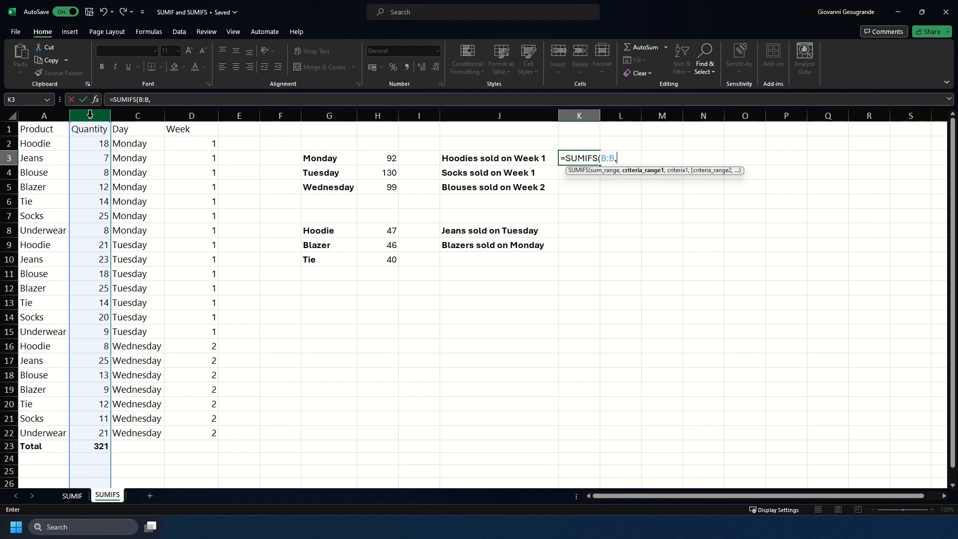
pyautogui.click(44, 116)
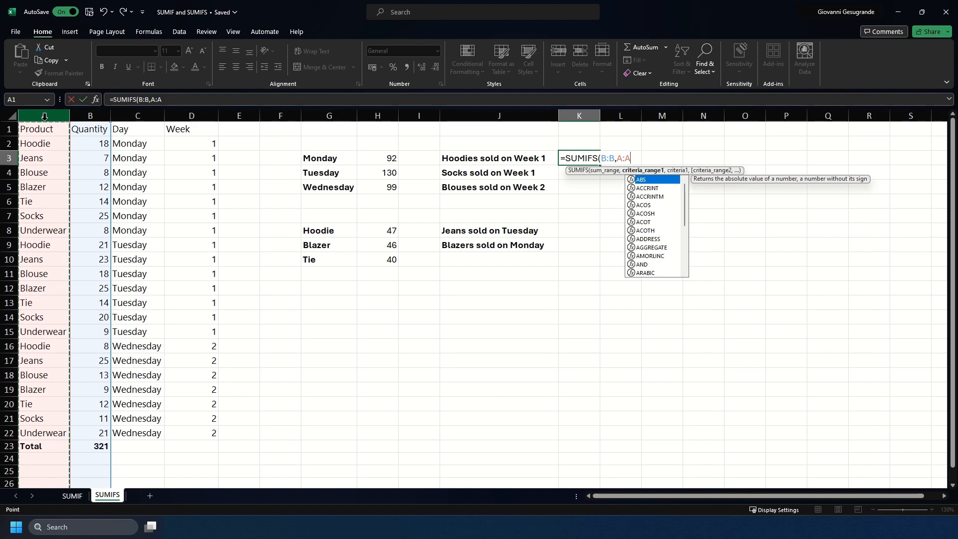
pyautogui.write(',')
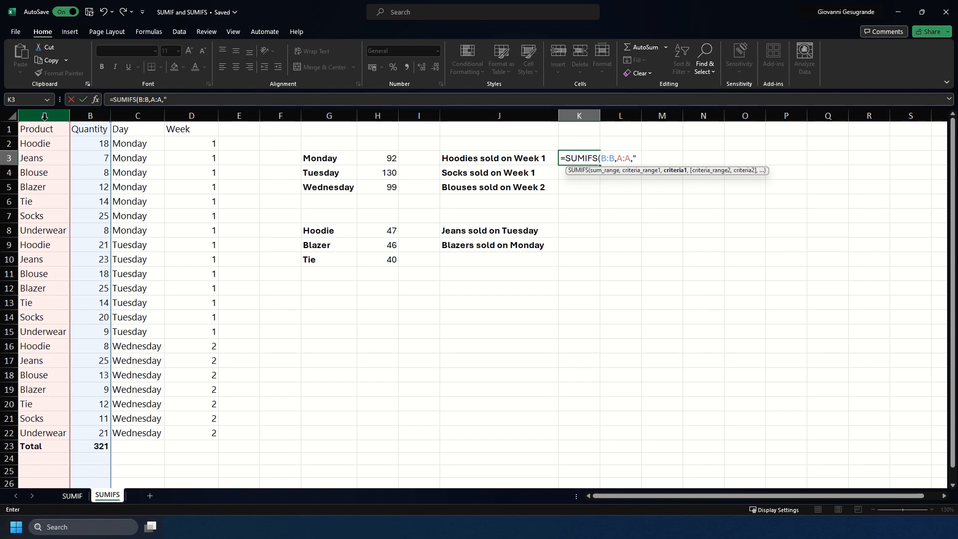
pyautogui.write('"Hoodie"')
pyautogui.write(',')
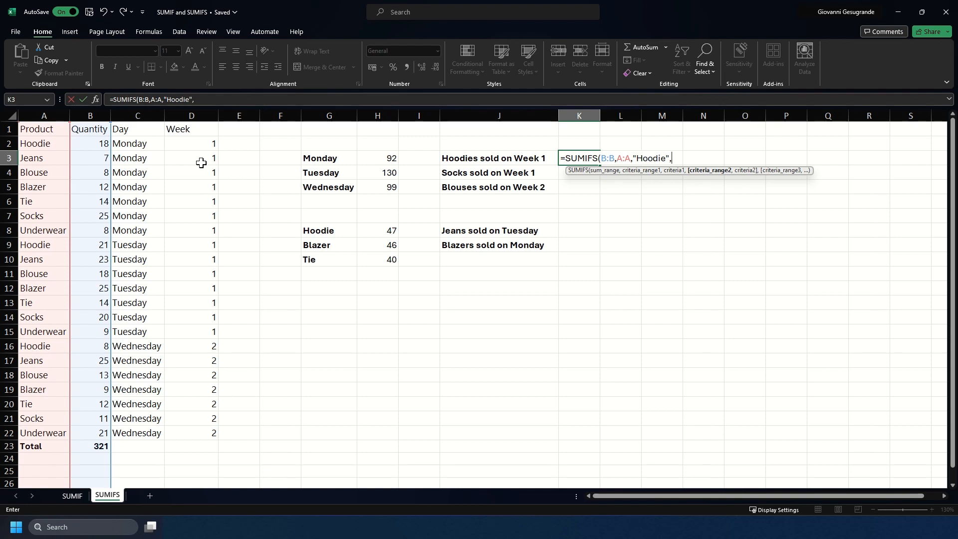
# Complete the SUMIFS formula in K3 with the second criteria range D:D and the week criterion 1.
pyautogui.click(191, 110)
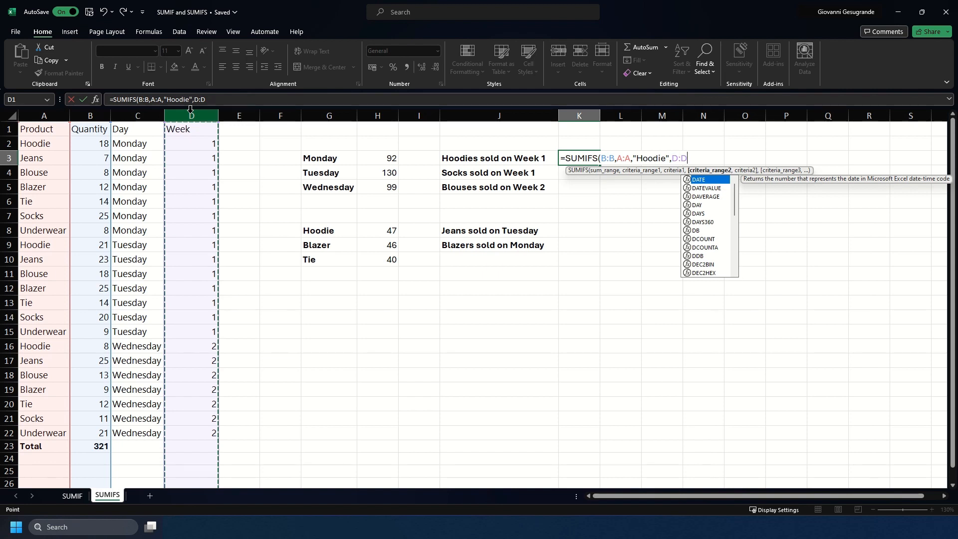
pyautogui.write(',.')
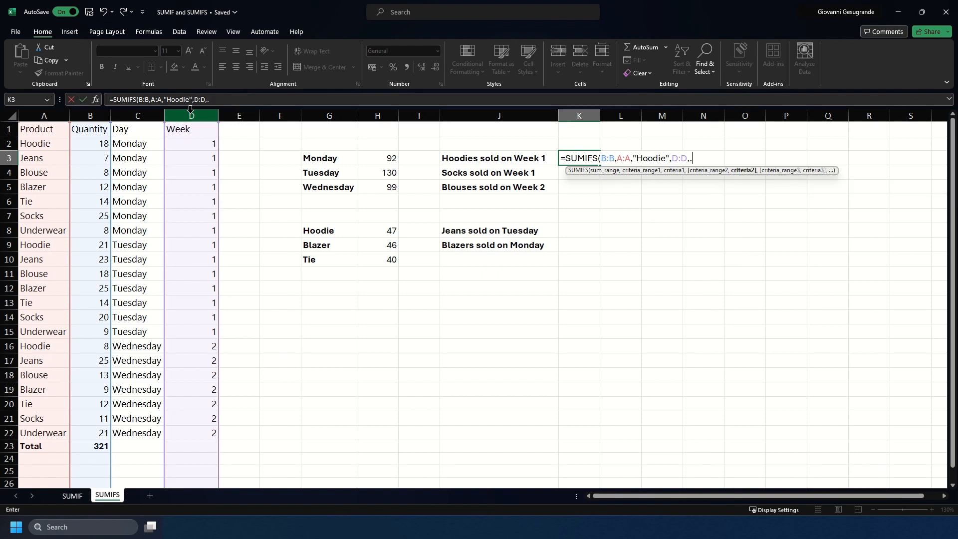
pyautogui.press('BackSpace')
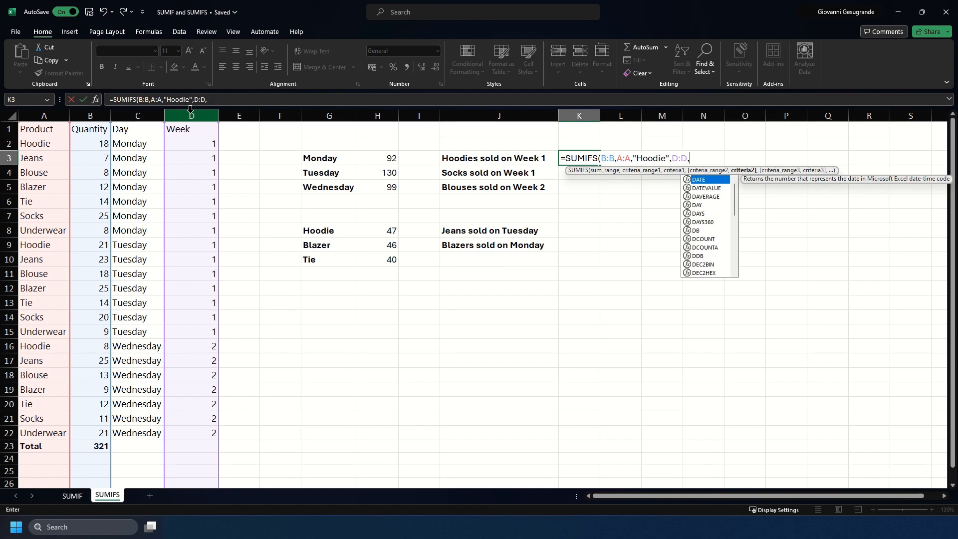
pyautogui.write('1')
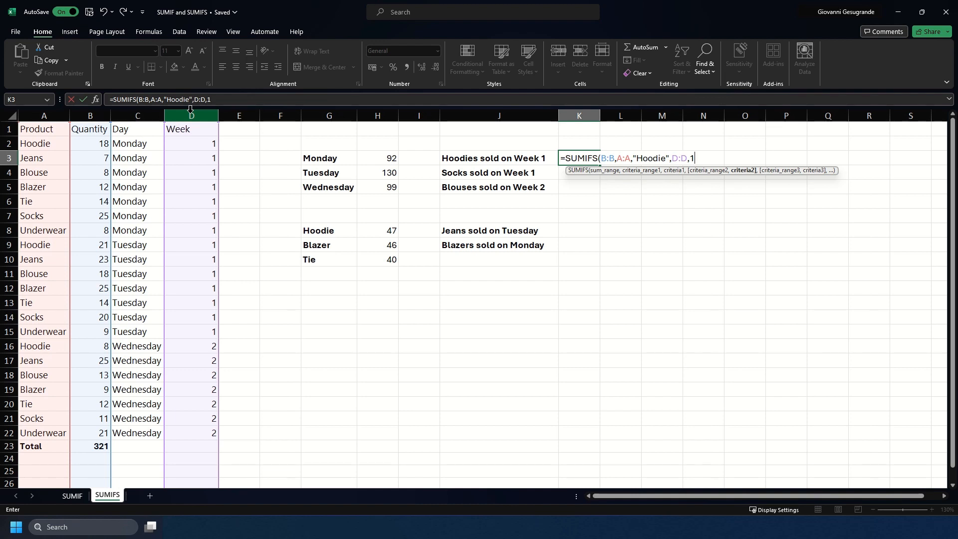
pyautogui.write(')')
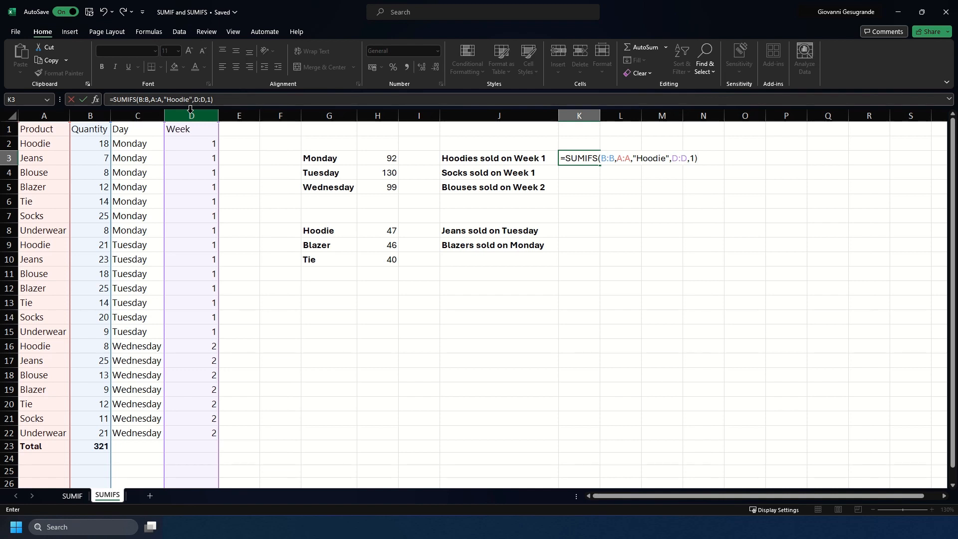
pyautogui.press('Return')
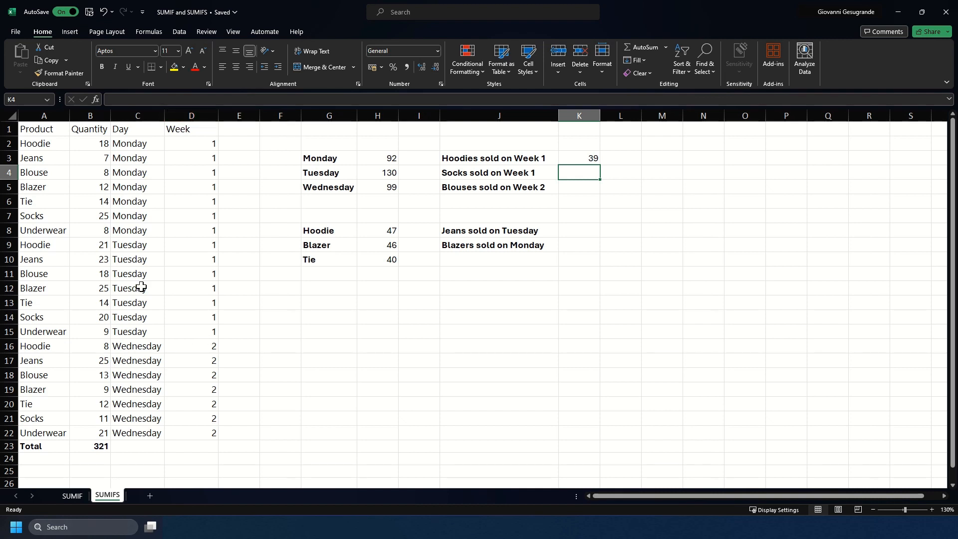
# Review the week 1 Hoodie rows 9 and 2, and check the sum of B9 and B2 against K3.
pyautogui.click(45, 243)
pyautogui.moveTo(44, 243); pyautogui.dragTo(206, 245)
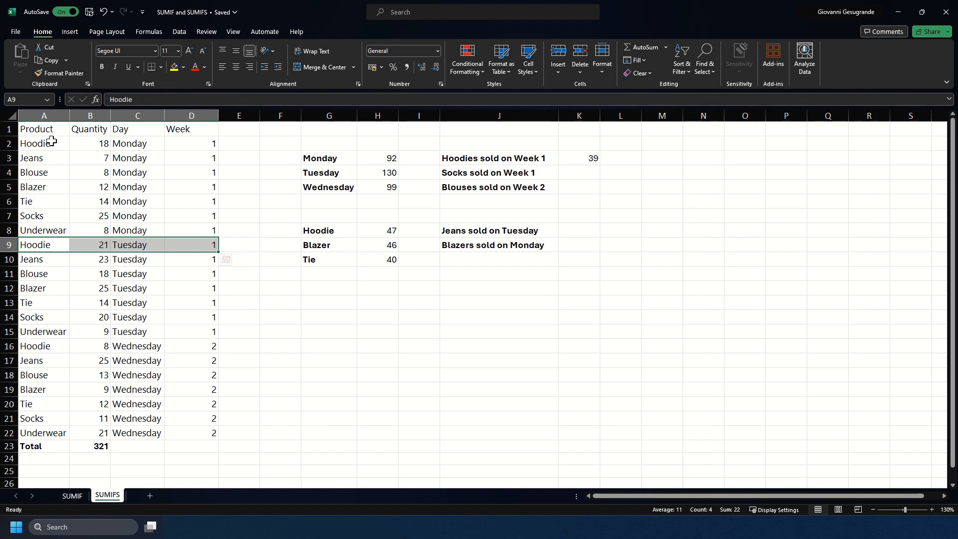
pyautogui.moveTo(49, 143); pyautogui.dragTo(195, 143)
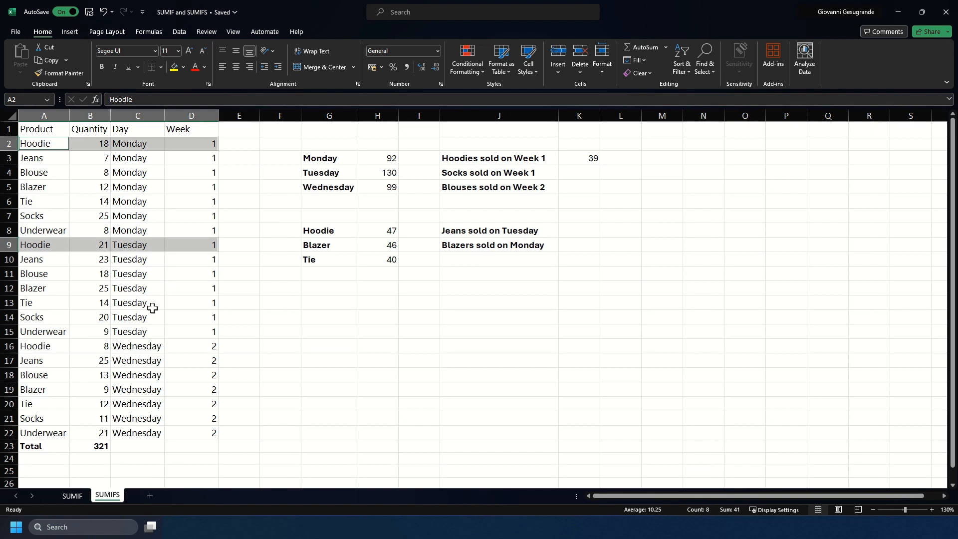
pyautogui.click(92, 250)
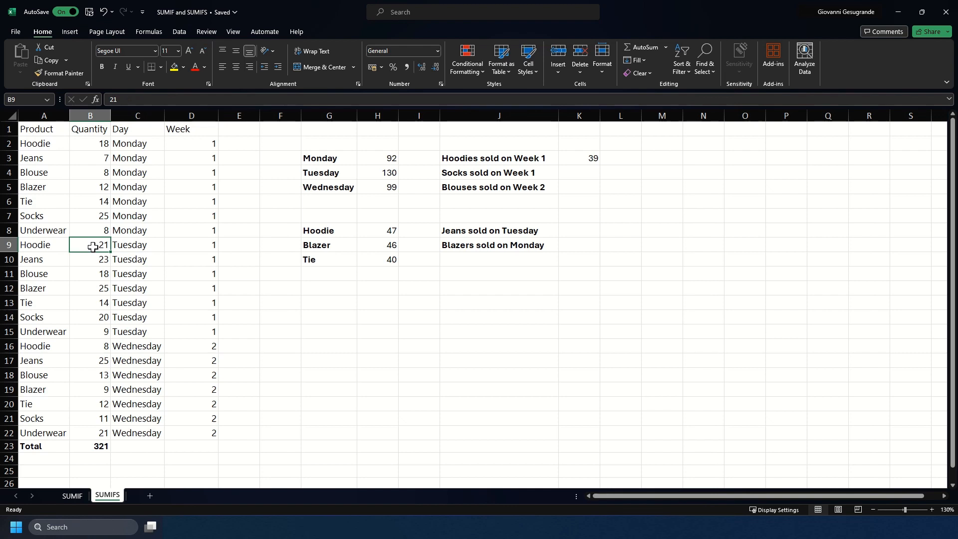
pyautogui.keyDown('ctrl'); pyautogui.click(98, 142); pyautogui.keyUp('ctrl')
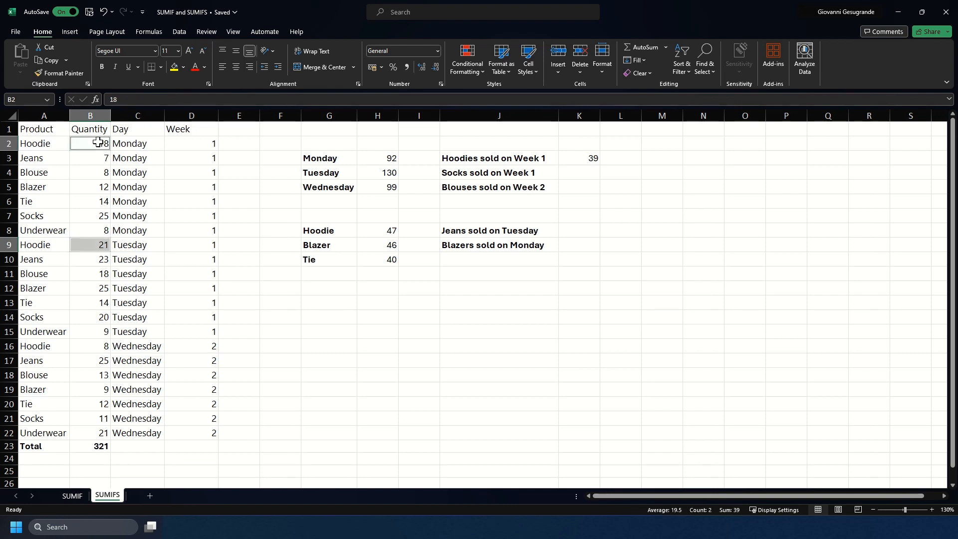
# Begin a SUMIFS formula in K4 with sum range B:B and the first criterion "Socks" in A:A.
pyautogui.click(578, 174)
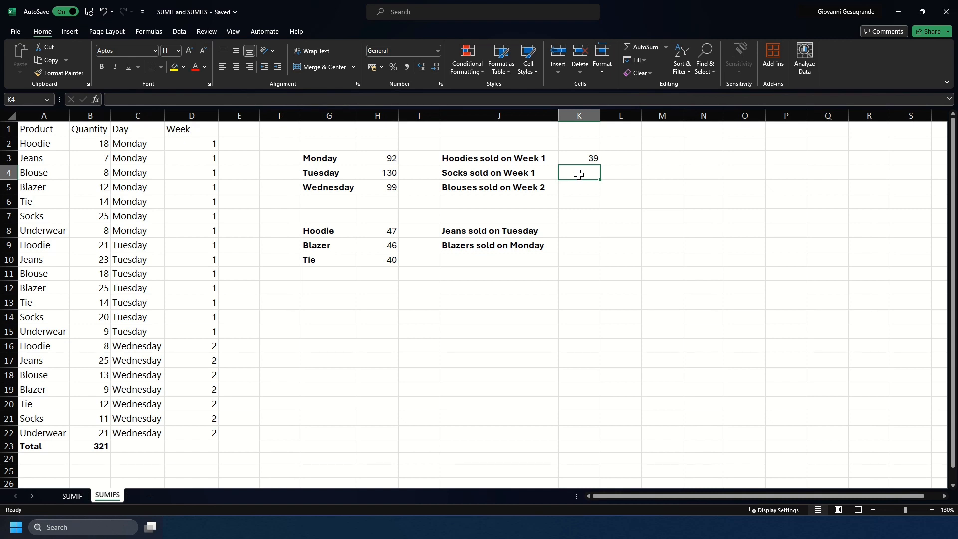
pyautogui.write('=')
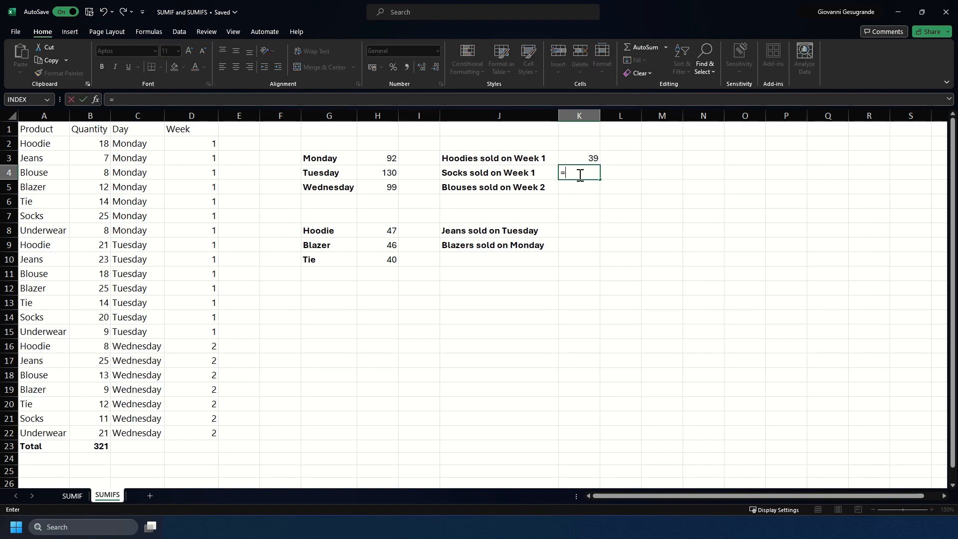
pyautogui.write('sumifs')
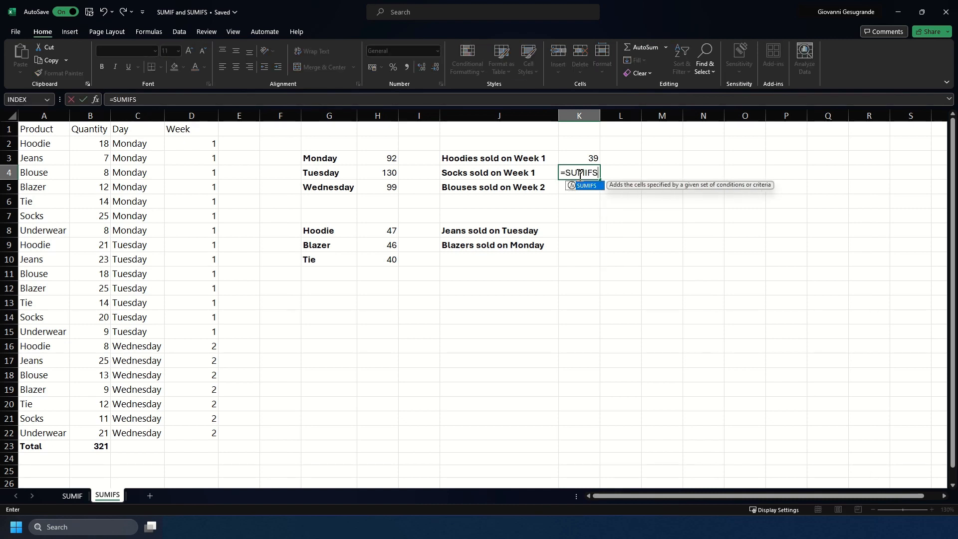
pyautogui.press('Tab')
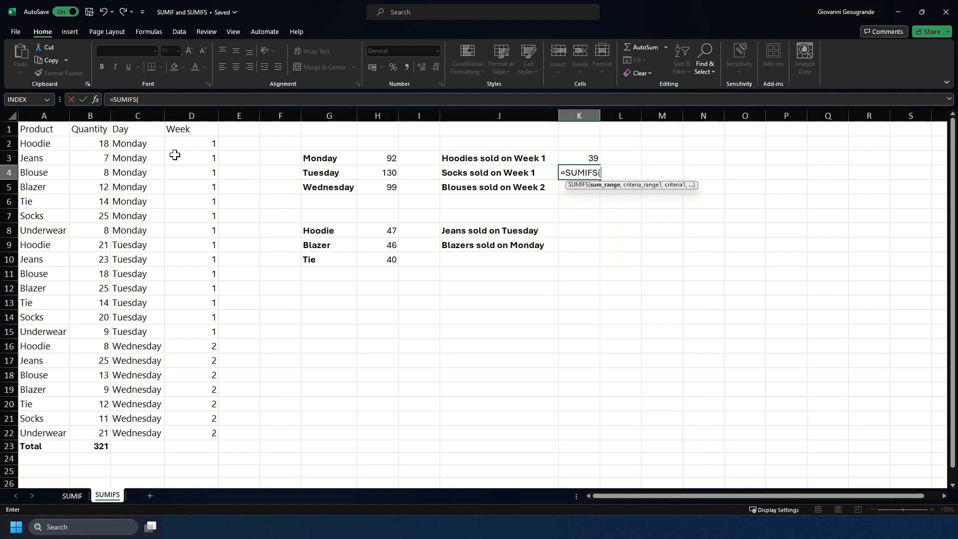
pyautogui.click(100, 116)
pyautogui.write(',')
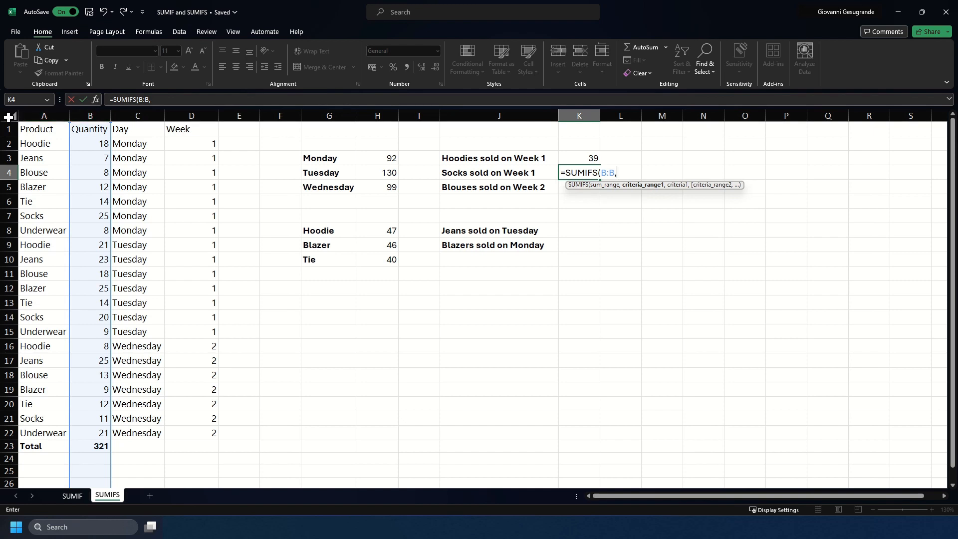
pyautogui.click(39, 116)
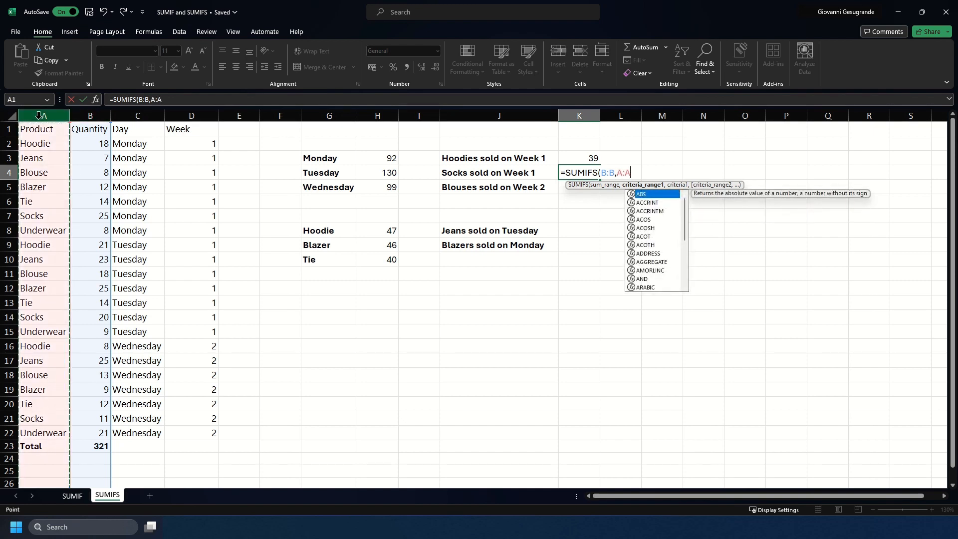
pyautogui.write(',"Soc')
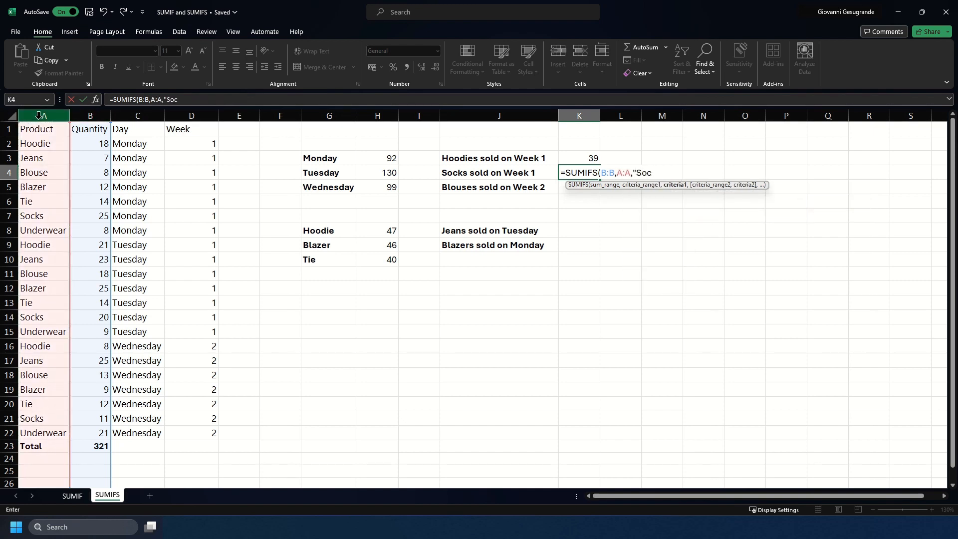
pyautogui.write('ks",')
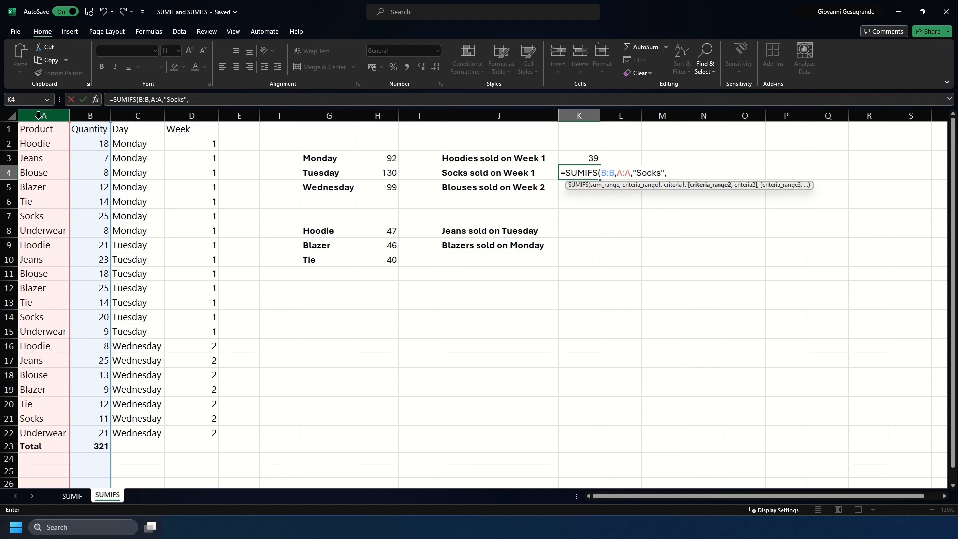
# Complete the K4 formula with criterion 1 in D:D, and check the sum of the Socks quantities in B7 and B14 against it.
pyautogui.click(195, 112)
pyautogui.write(',1')
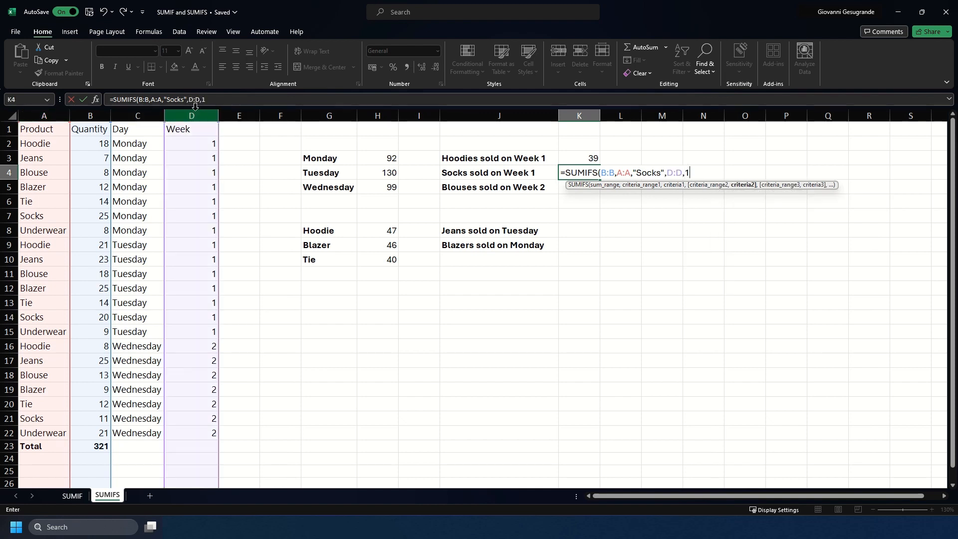
pyautogui.write(')')
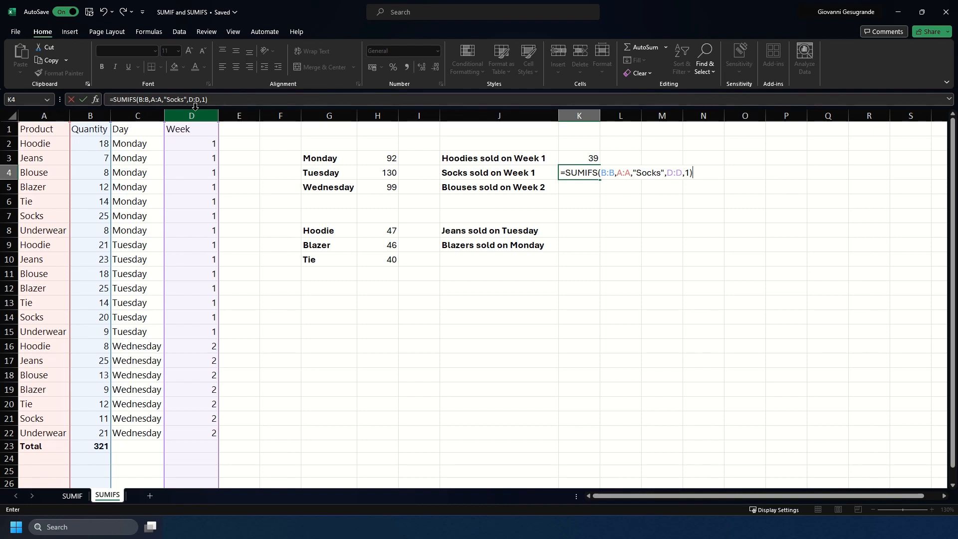
pyautogui.press('Return')
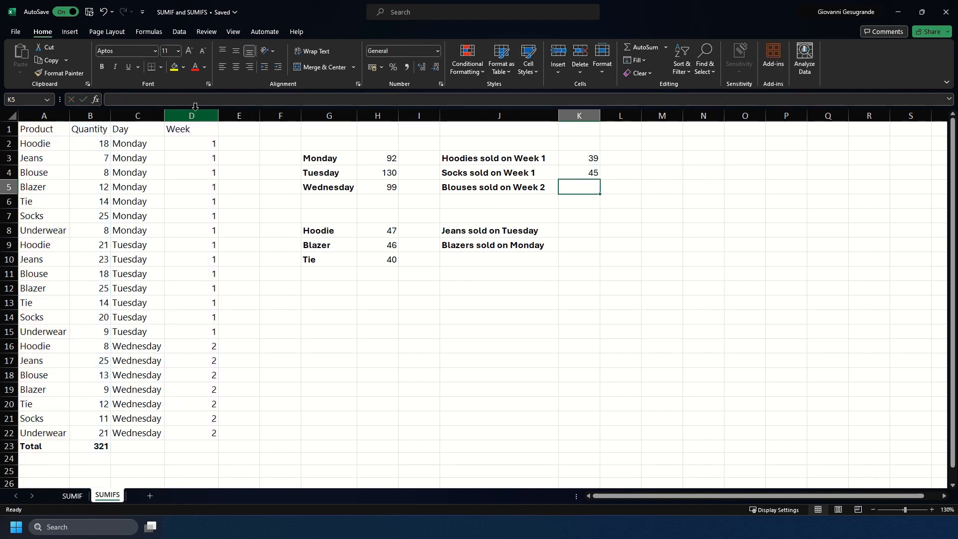
pyautogui.click(106, 215)
pyautogui.keyDown('ctrl'); pyautogui.click(98, 315); pyautogui.keyUp('ctrl')
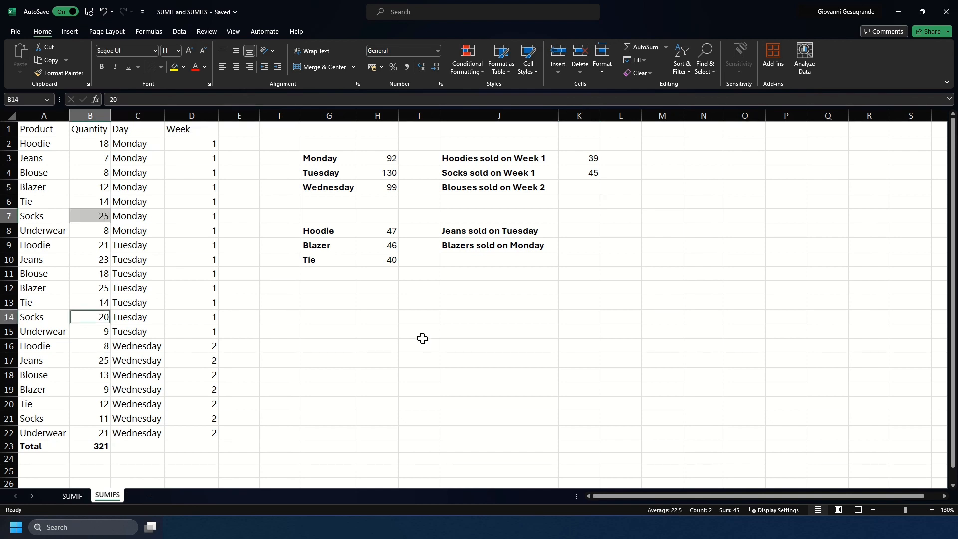
# Begin a SUMIFS formula in K5 with sum range B:B and the first criterion "Blouses" in A:A.
pyautogui.click(589, 188)
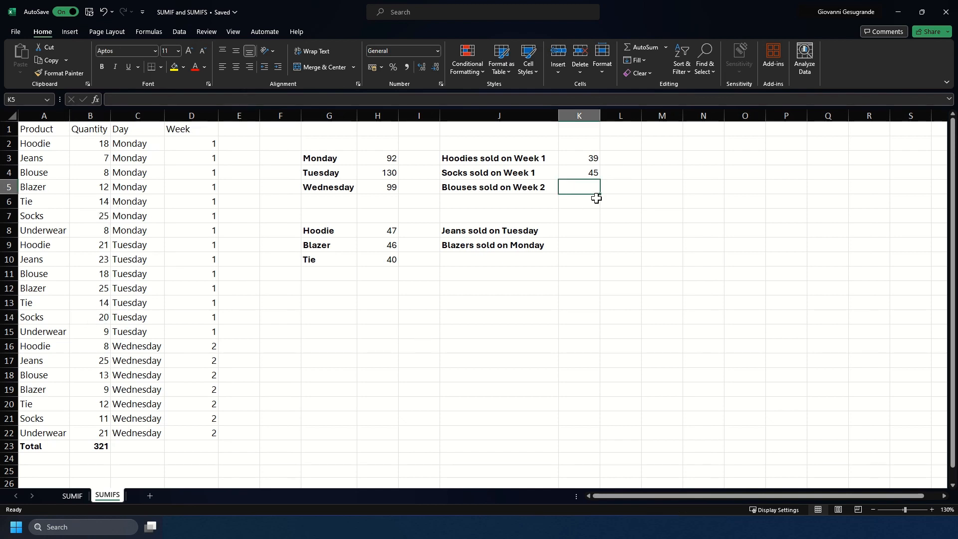
pyautogui.write('=SIU')
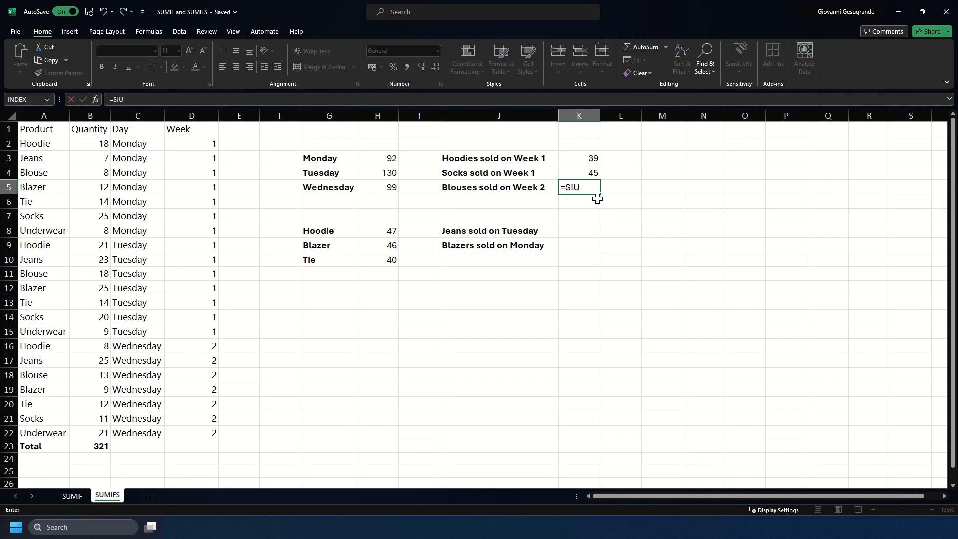
pyautogui.press('BackSpace')
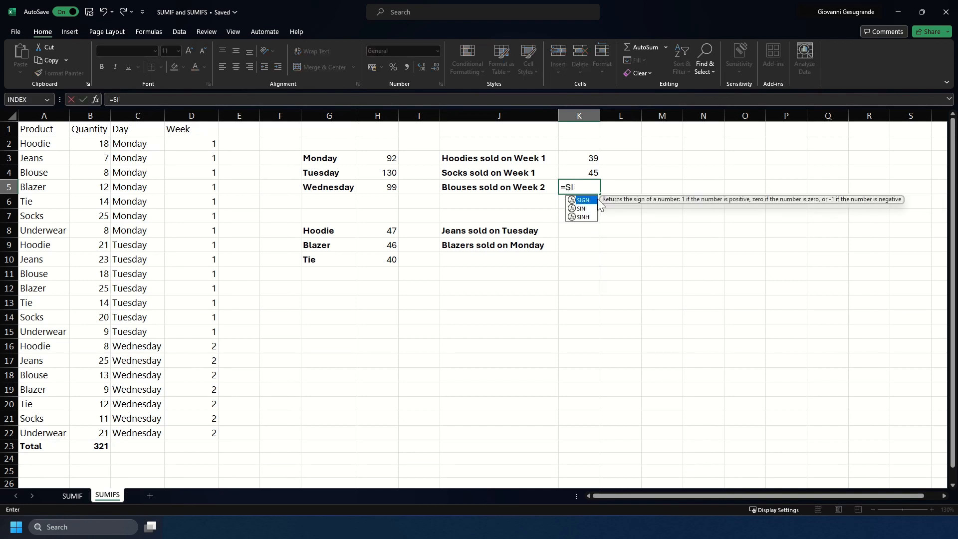
pyautogui.press('BackSpace')
pyautogui.write('UMIFS')
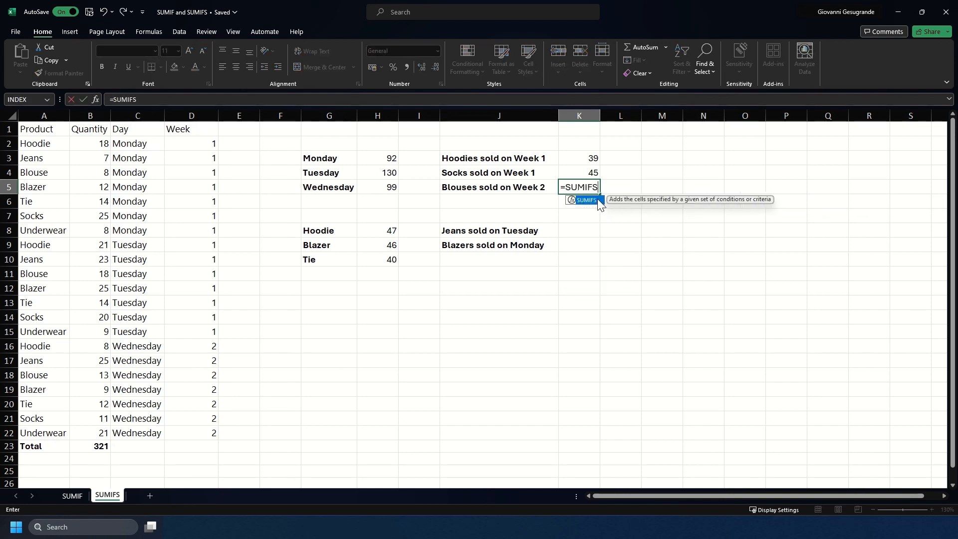
pyautogui.write('(')
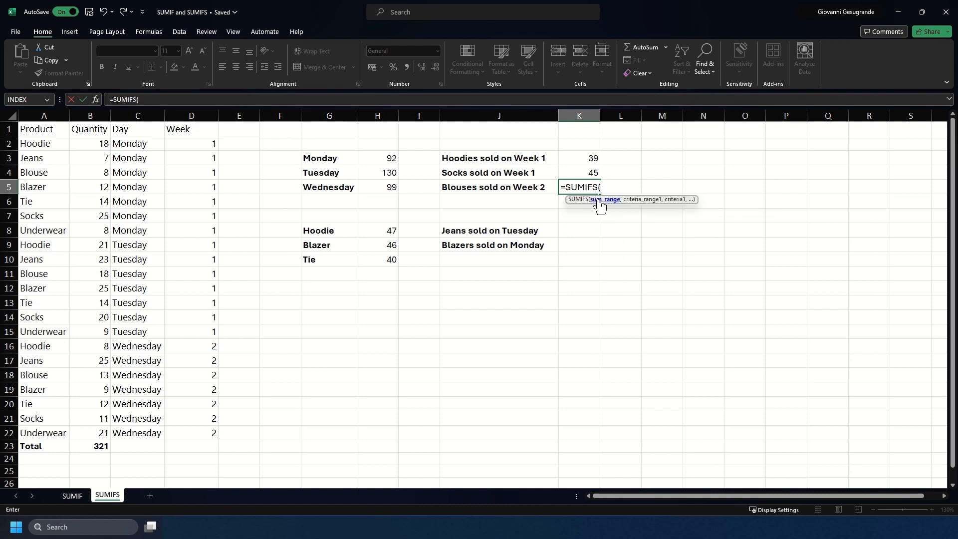
pyautogui.click(88, 112)
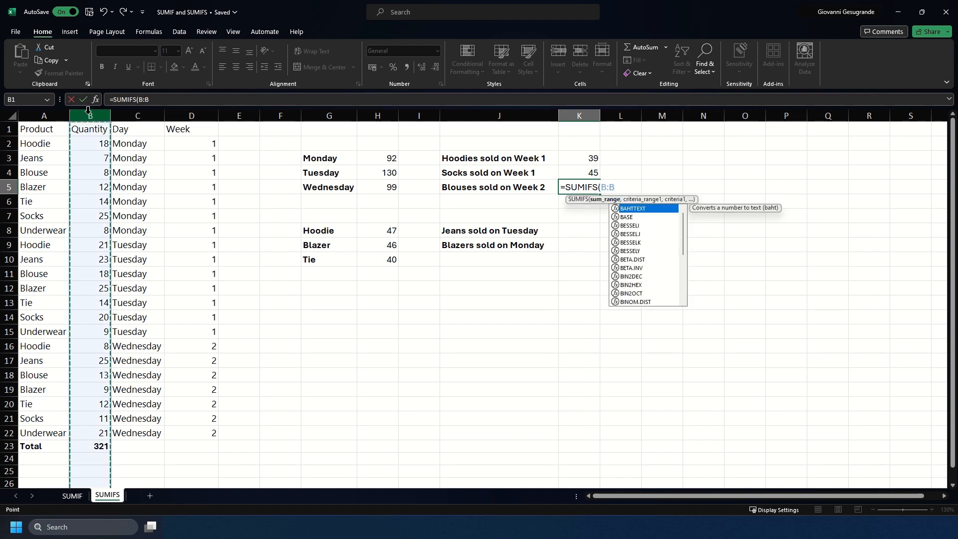
pyautogui.write(',')
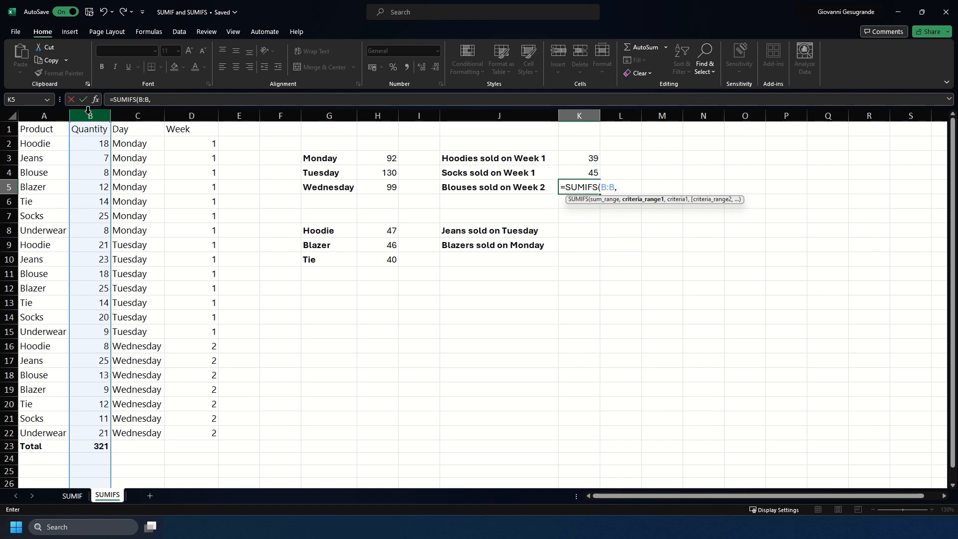
pyautogui.click(51, 114)
pyautogui.write(',')
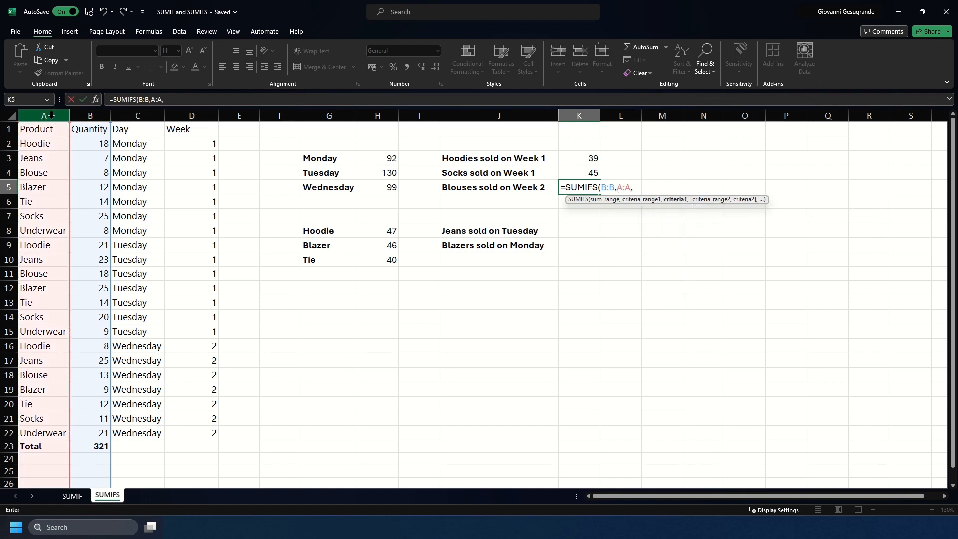
pyautogui.write('"Blouses",')
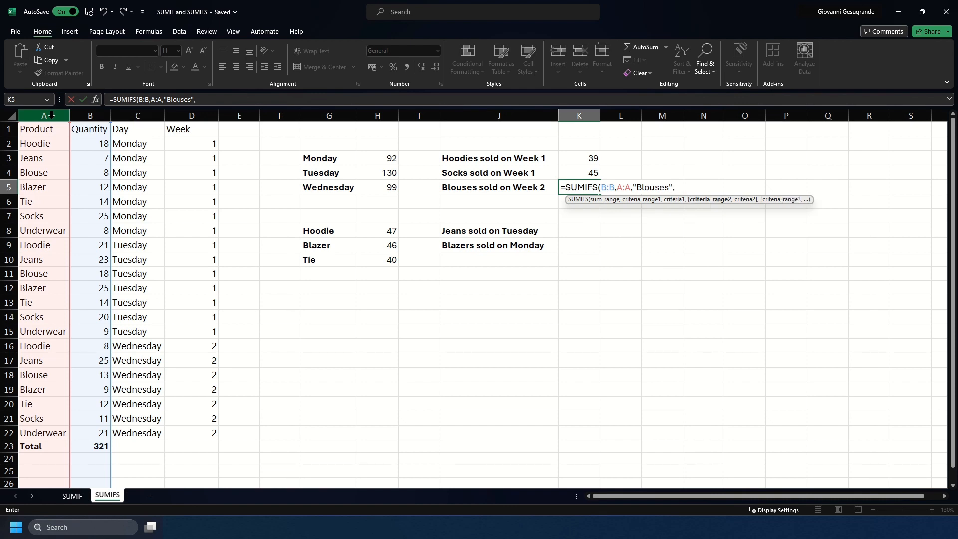
# Complete the SUMIFS formula in K5 with the second criteria range D:D and the week criterion 2.
pyautogui.click(191, 116)
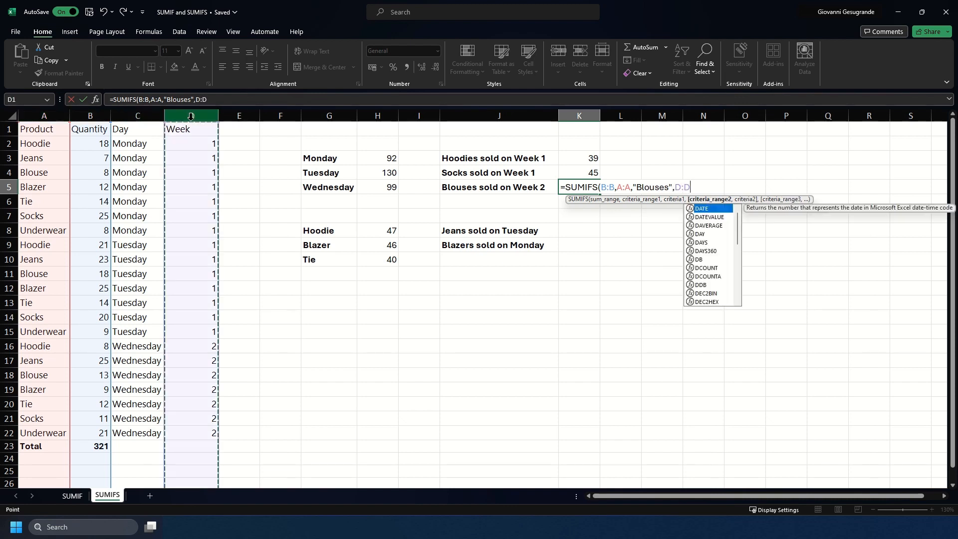
pyautogui.write(',2')
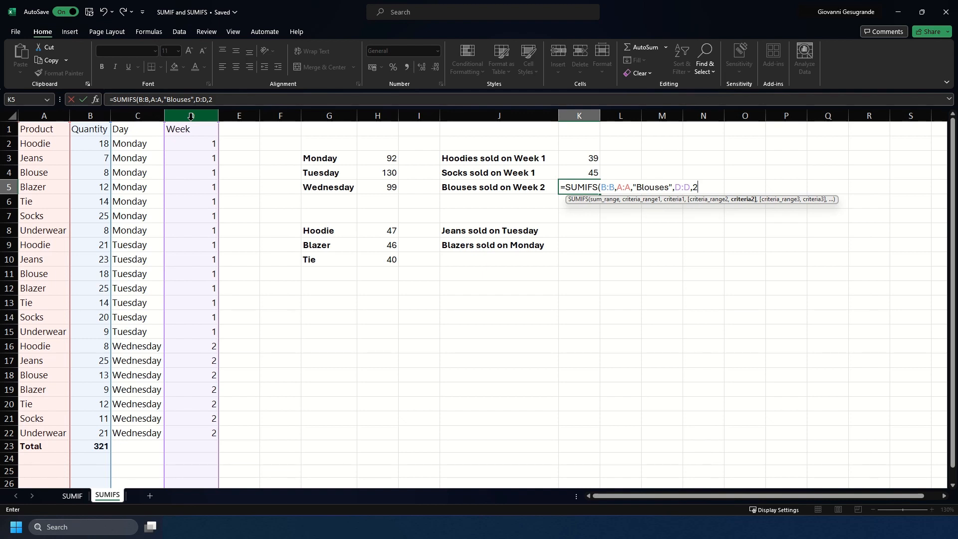
pyautogui.write(')')
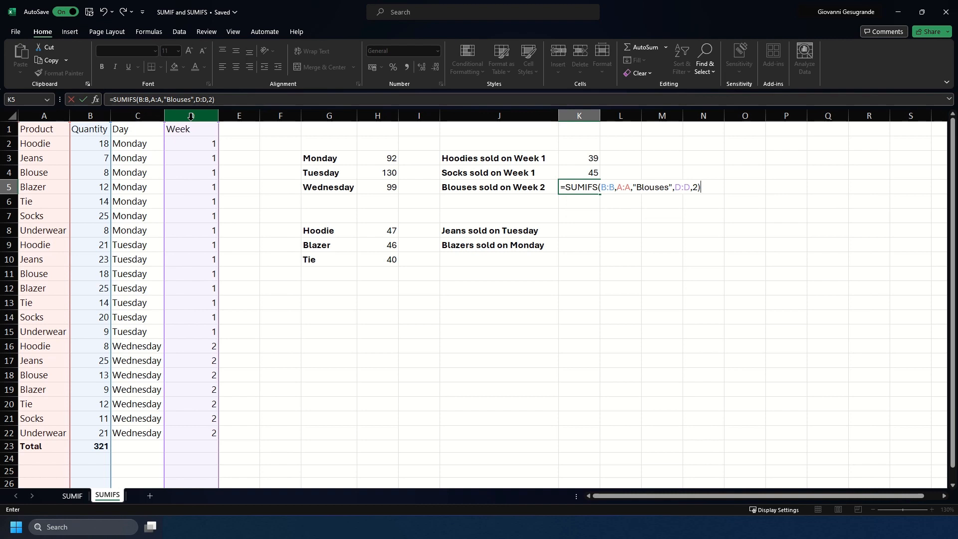
pyautogui.press('Return')
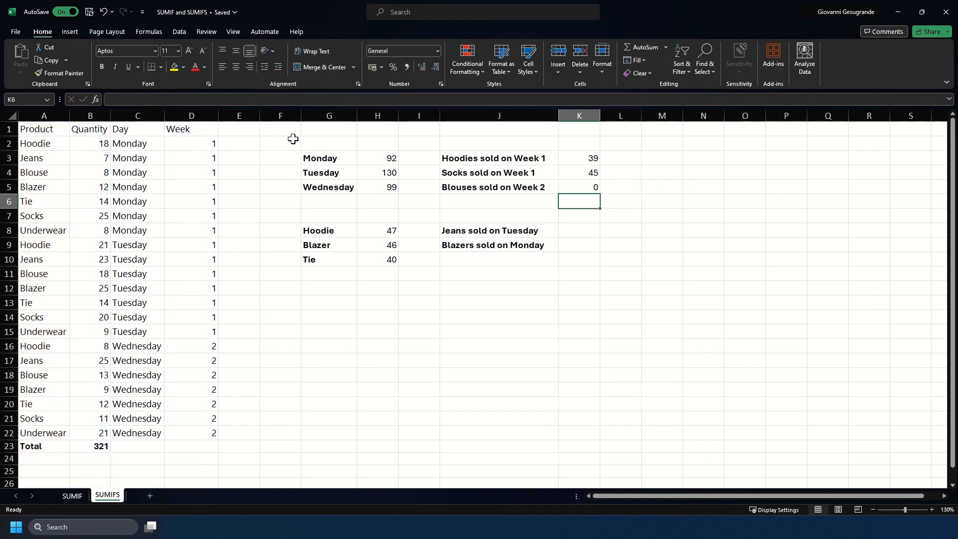
# Correct the product criterion in the K5 formula to "Blouse" and check the result against the Blouse entry in row 18.
pyautogui.click(582, 188)
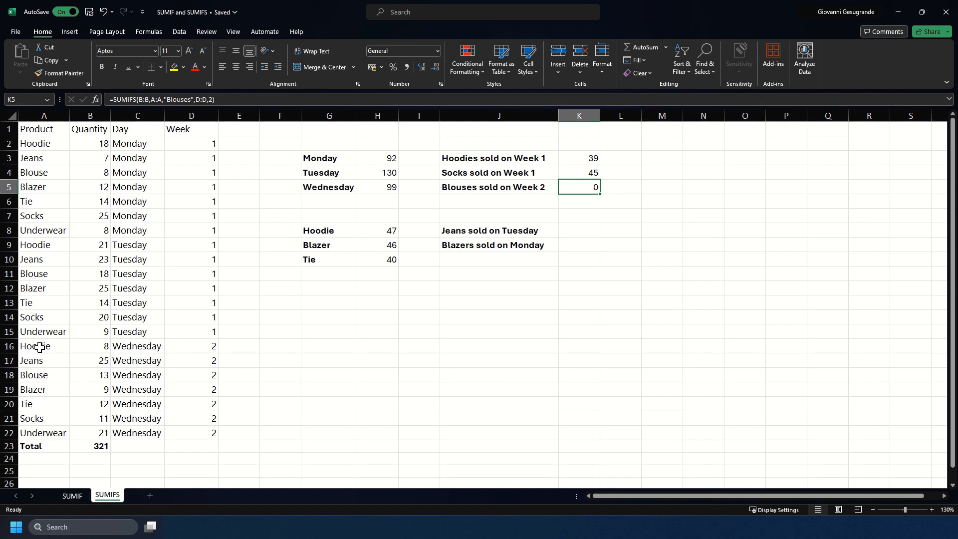
pyautogui.moveTo(41, 345); pyautogui.dragTo(251, 469)
pyautogui.click(58, 375)
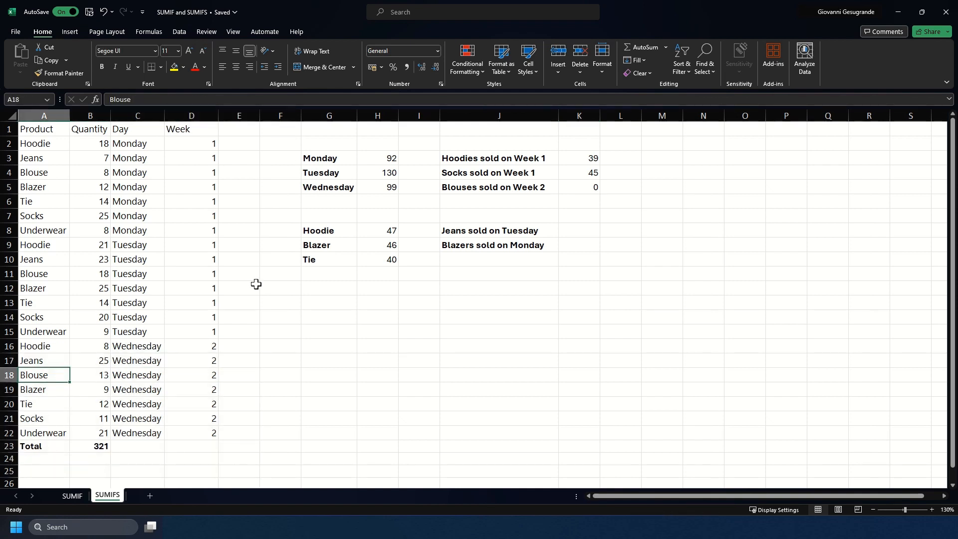
pyautogui.click(580, 187)
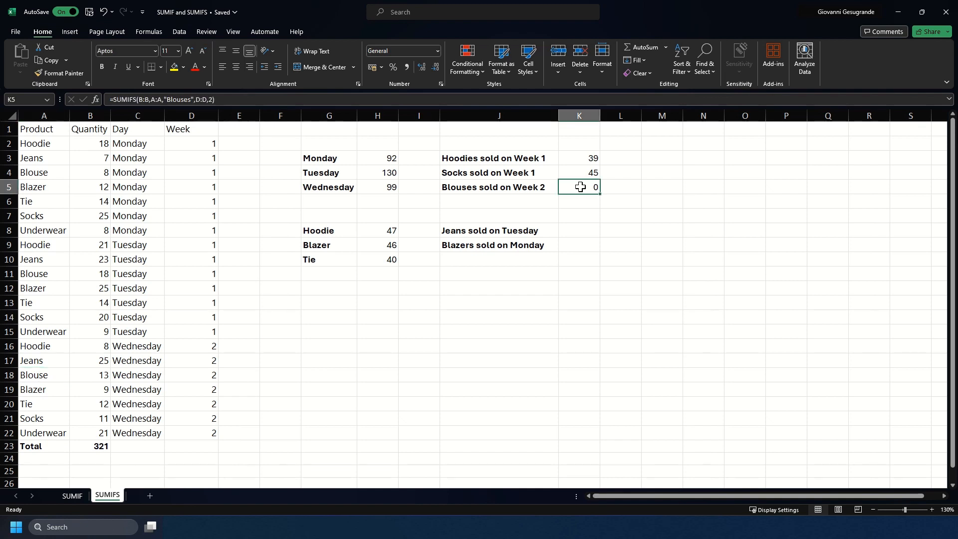
pyautogui.click(189, 99)
pyautogui.press('BackSpace')
pyautogui.press('Return')
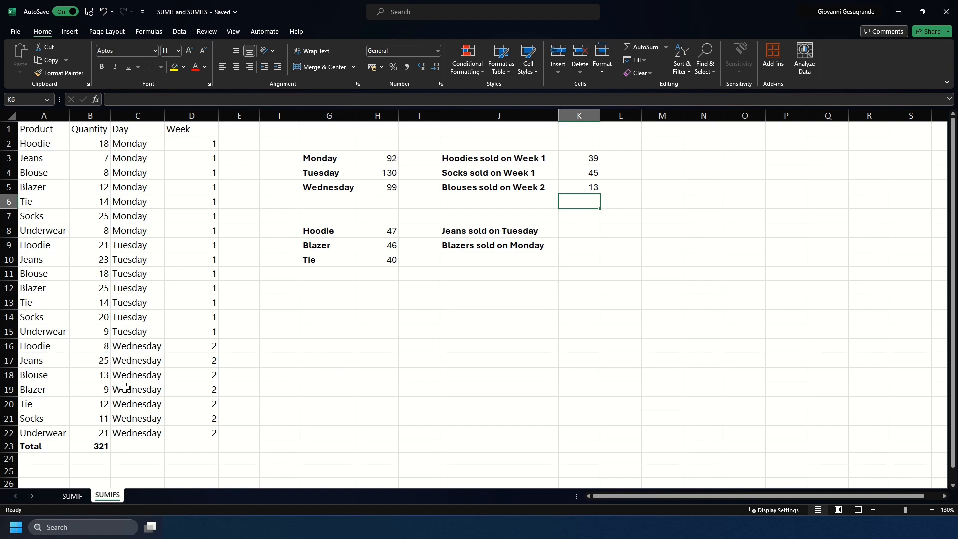
pyautogui.moveTo(50, 373); pyautogui.dragTo(227, 378)
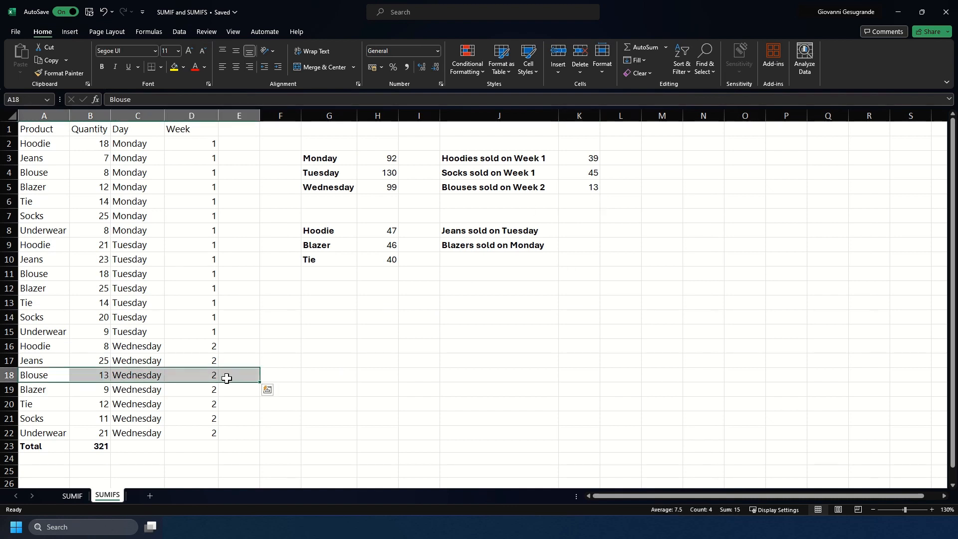
# Begin a SUMIFS formula in K8 with sum range B:B and the first criterion "Jeans" in A:A.
pyautogui.click(577, 230)
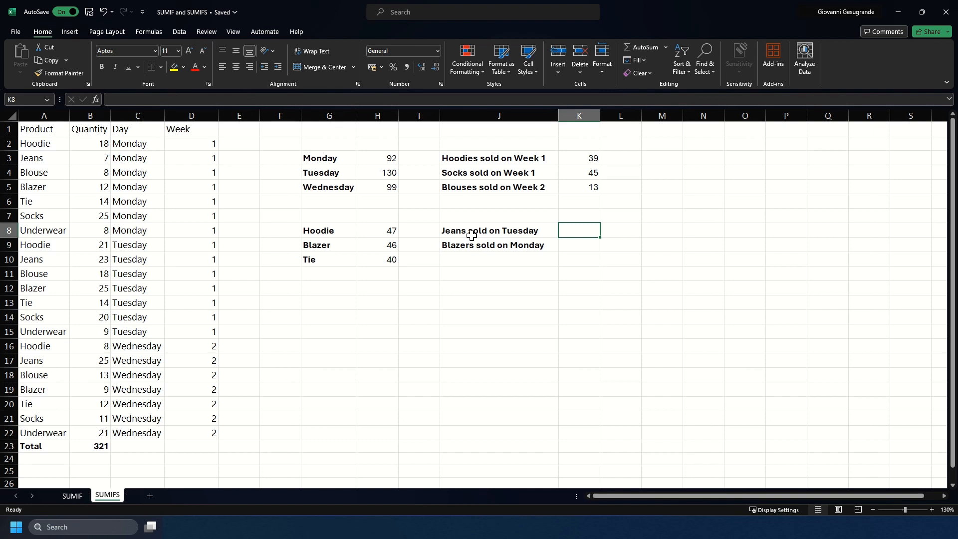
pyautogui.click(456, 232)
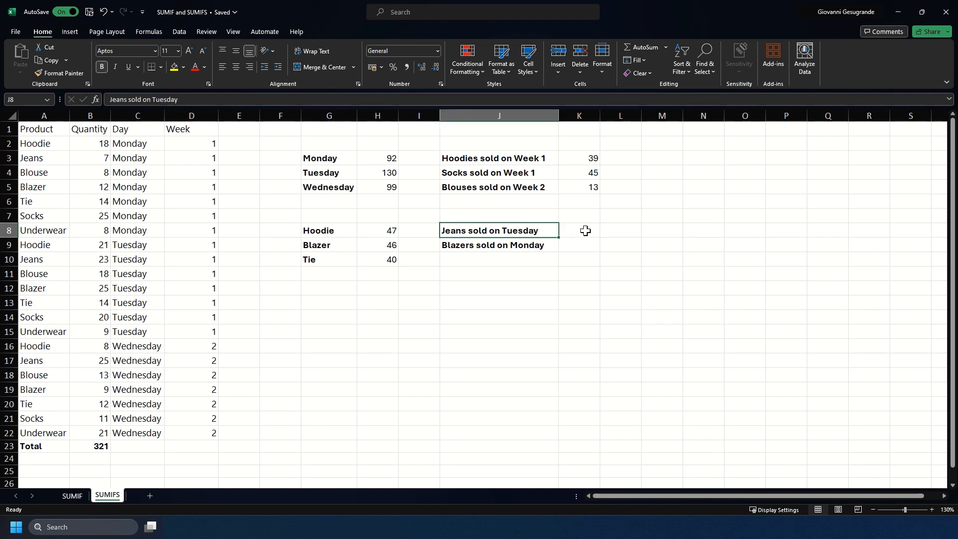
pyautogui.click(586, 230)
pyautogui.write('=SUMIFS(')
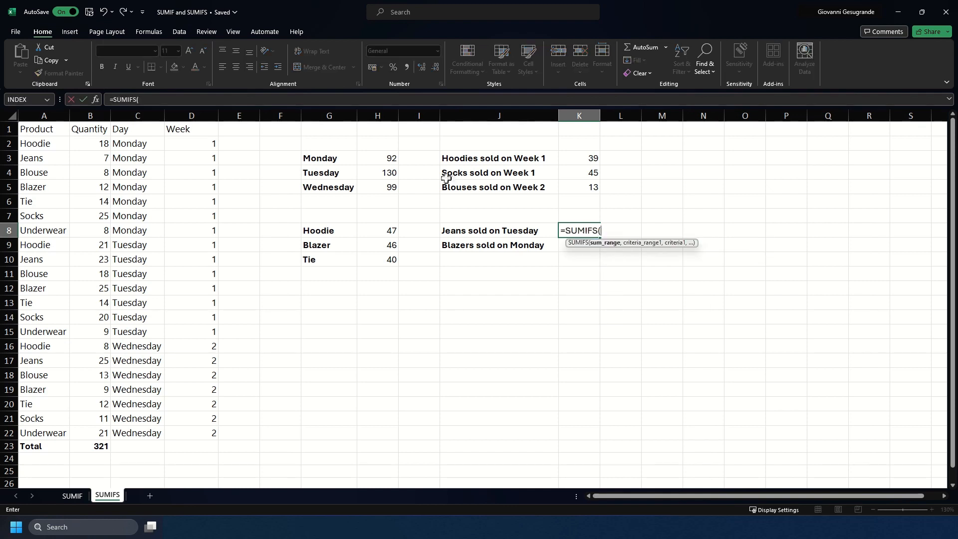
pyautogui.click(85, 113)
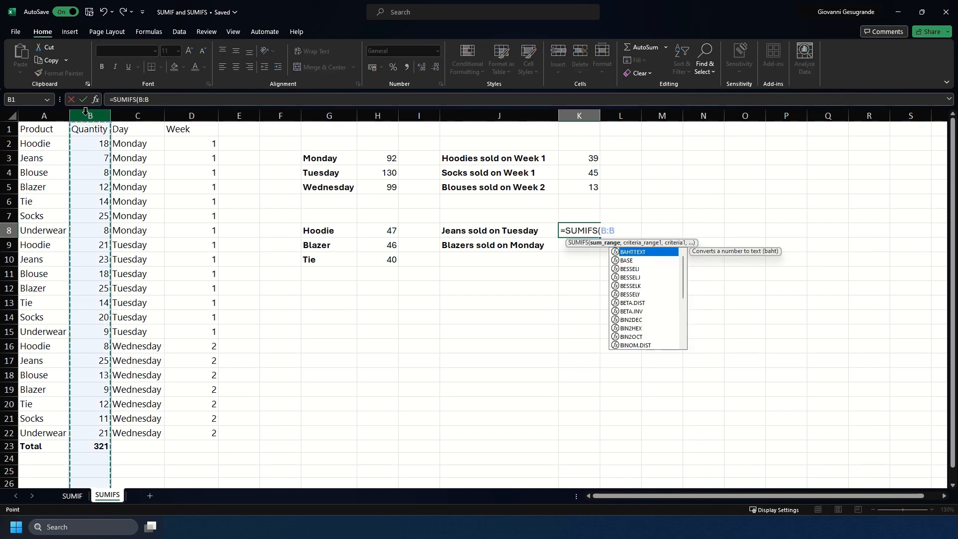
pyautogui.write(',')
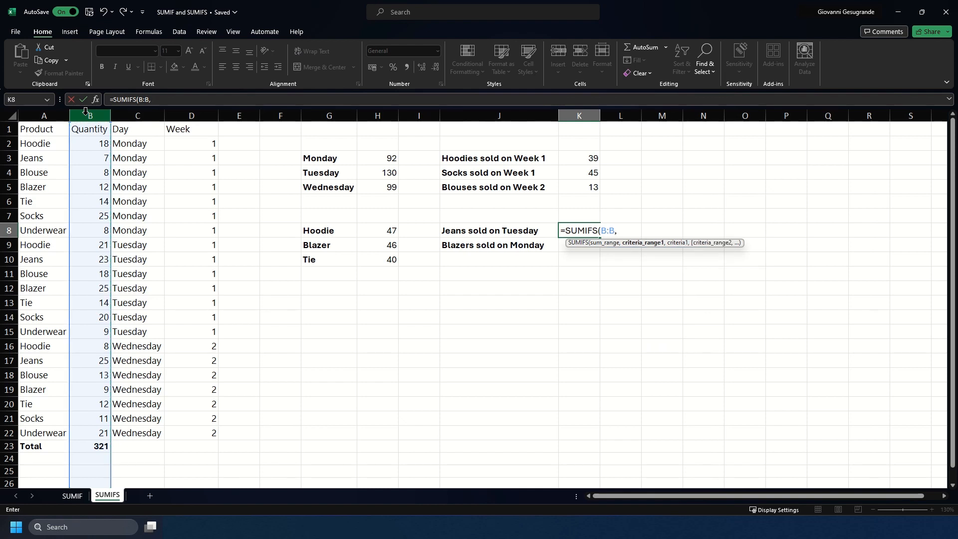
pyautogui.click(41, 113)
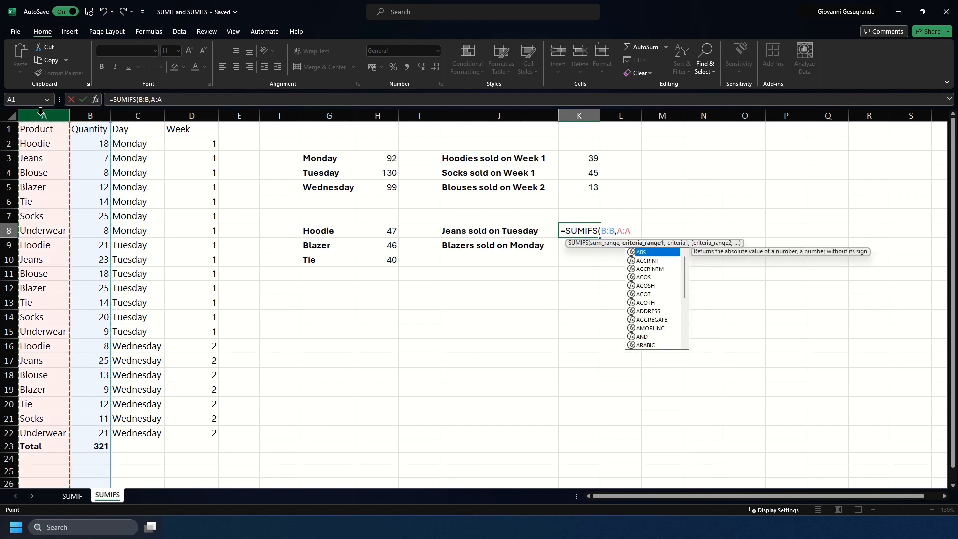
pyautogui.write(',"')
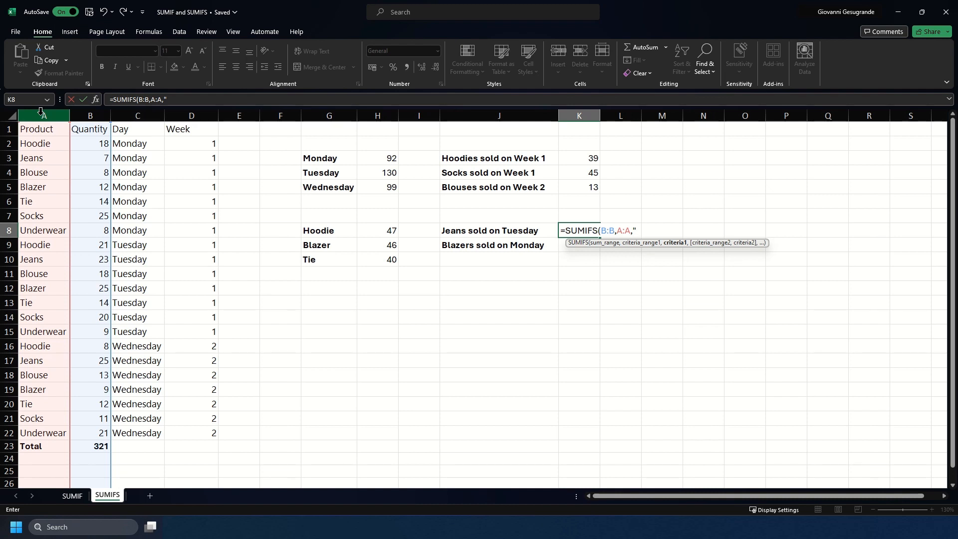
pyautogui.write('Jeans",')
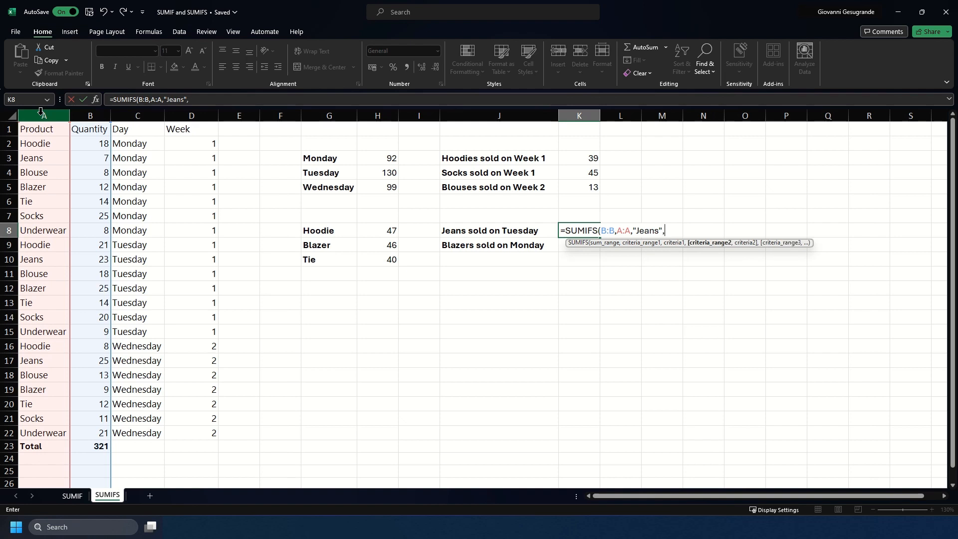
# Complete the K8 formula with criterion "Tuesday" in C:C, and check it against the Jeans entry in row 10.
pyautogui.click(128, 113)
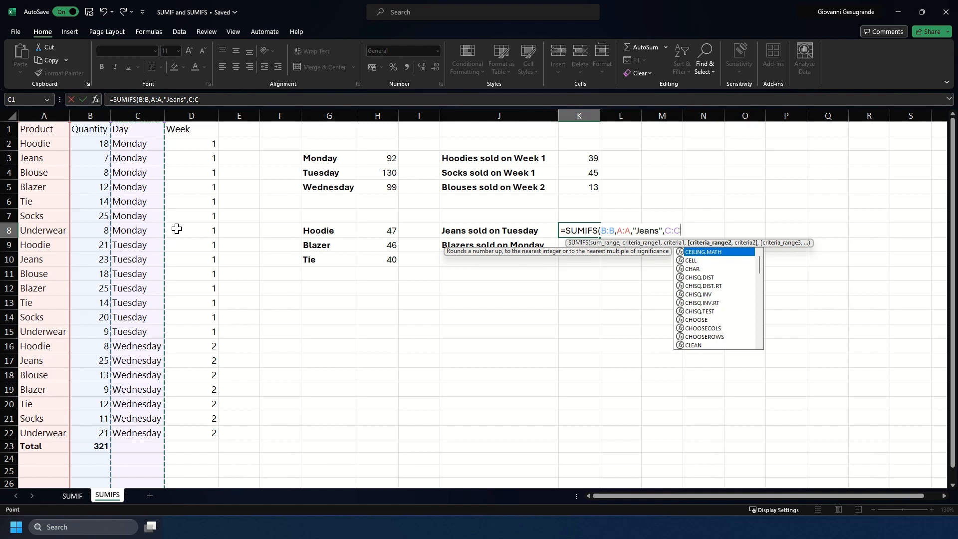
pyautogui.write(',')
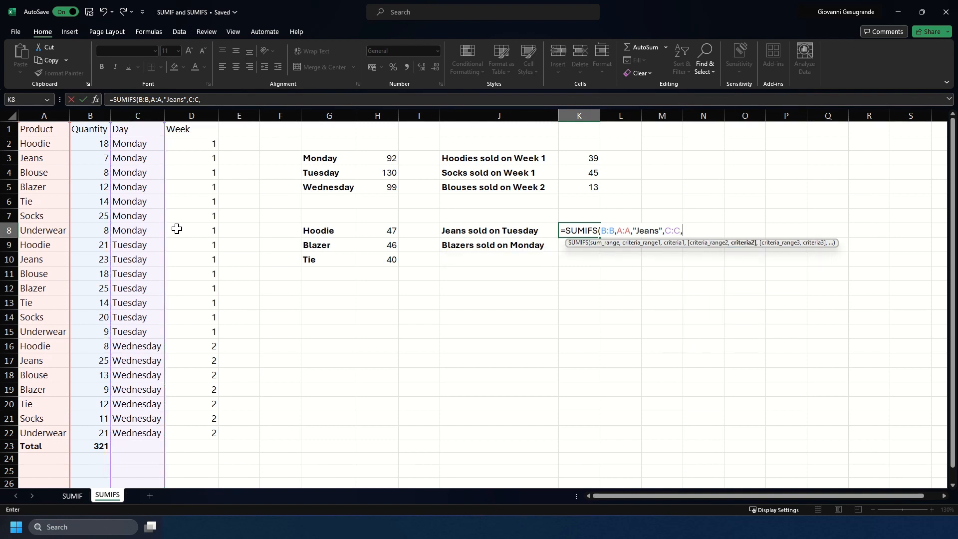
pyautogui.write('"Tuesday")')
pyautogui.press('Return')
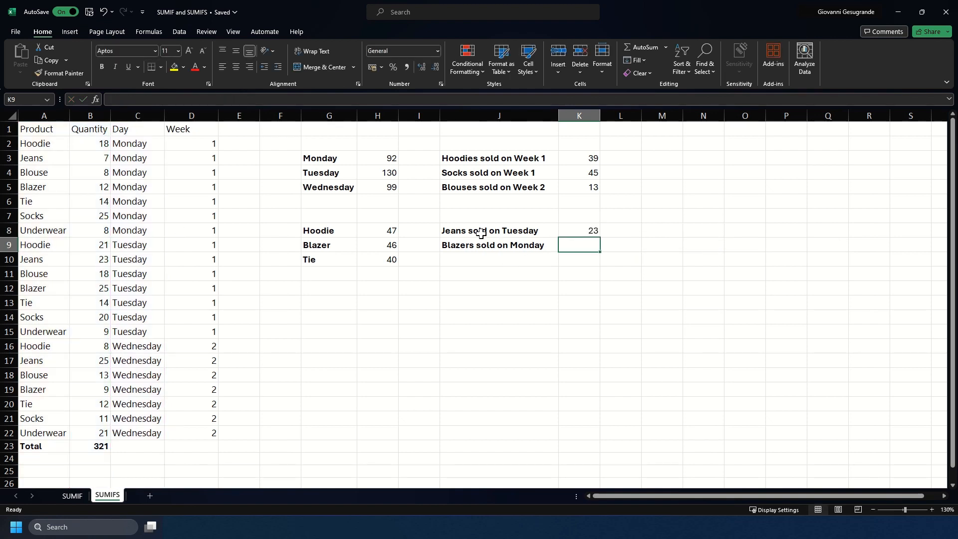
pyautogui.moveTo(51, 258); pyautogui.dragTo(193, 259)
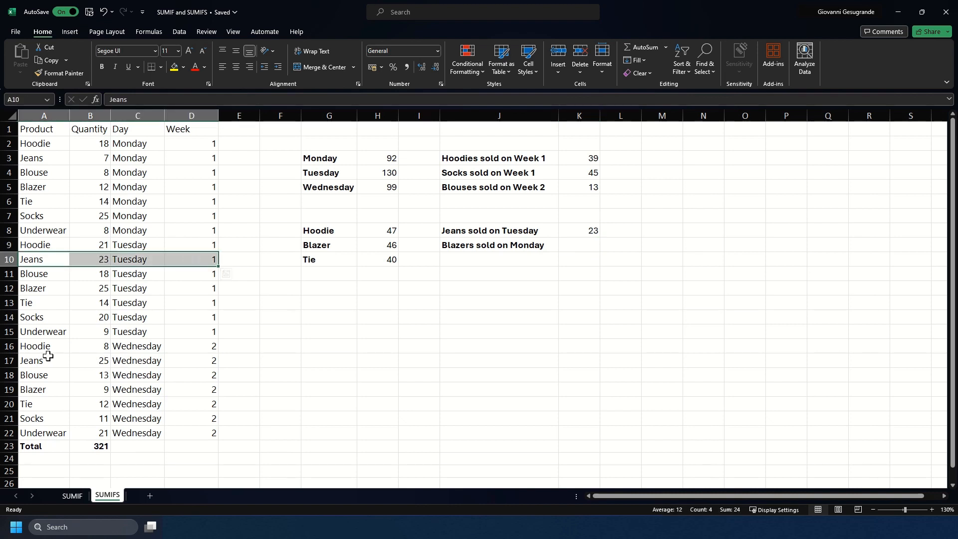
# Change the day of the Jeans entry in row 17 to Tuesday.
pyautogui.moveTo(38, 358); pyautogui.dragTo(202, 360)
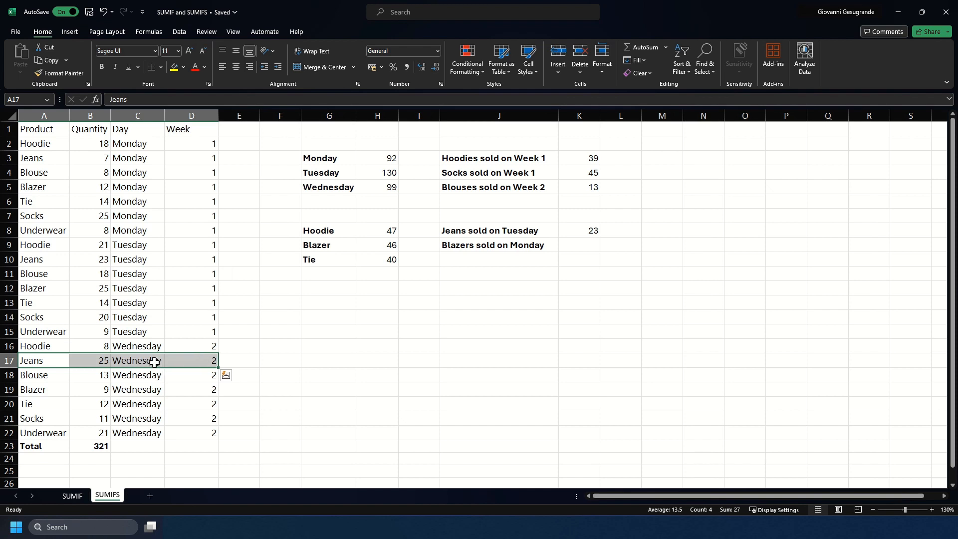
pyautogui.click(154, 362)
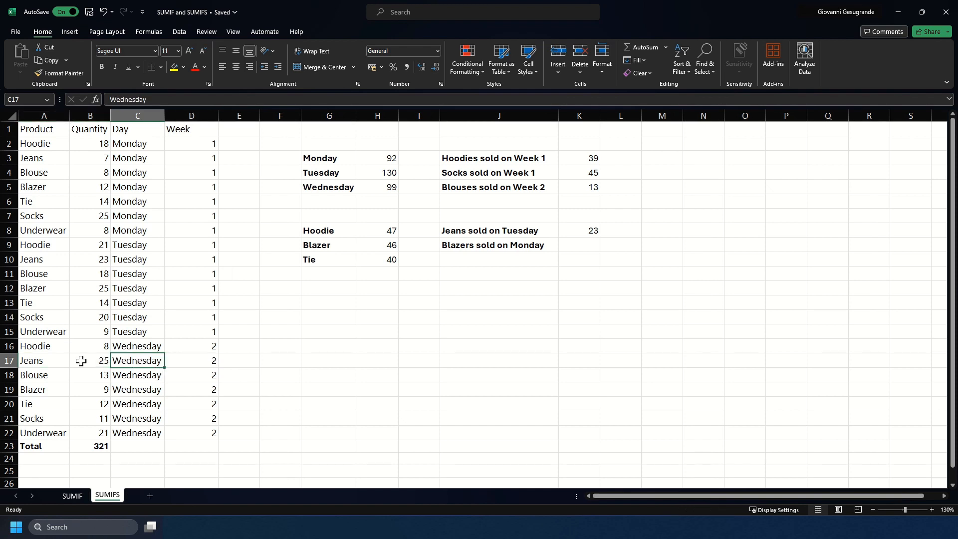
pyautogui.moveTo(32, 359); pyautogui.dragTo(215, 360)
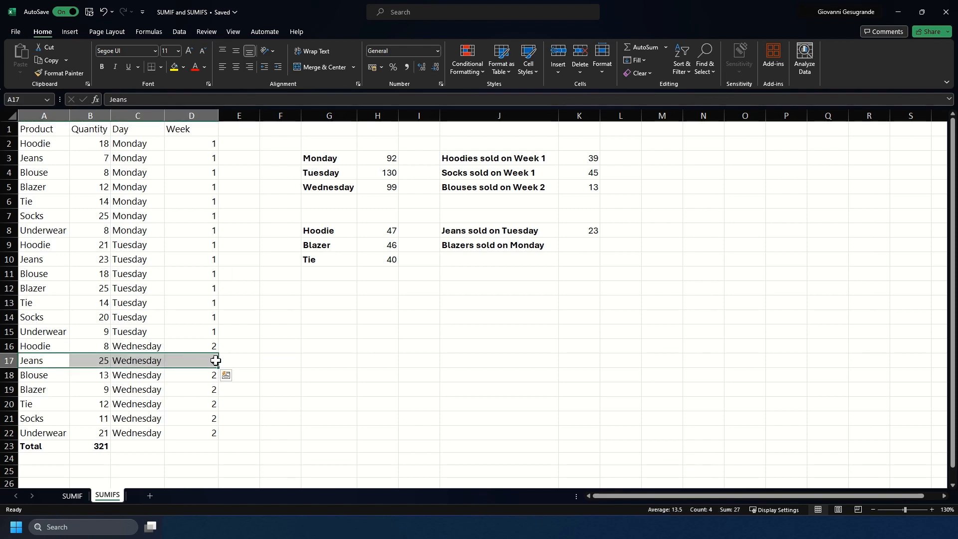
pyautogui.click(120, 359)
pyautogui.write('Tuesday')
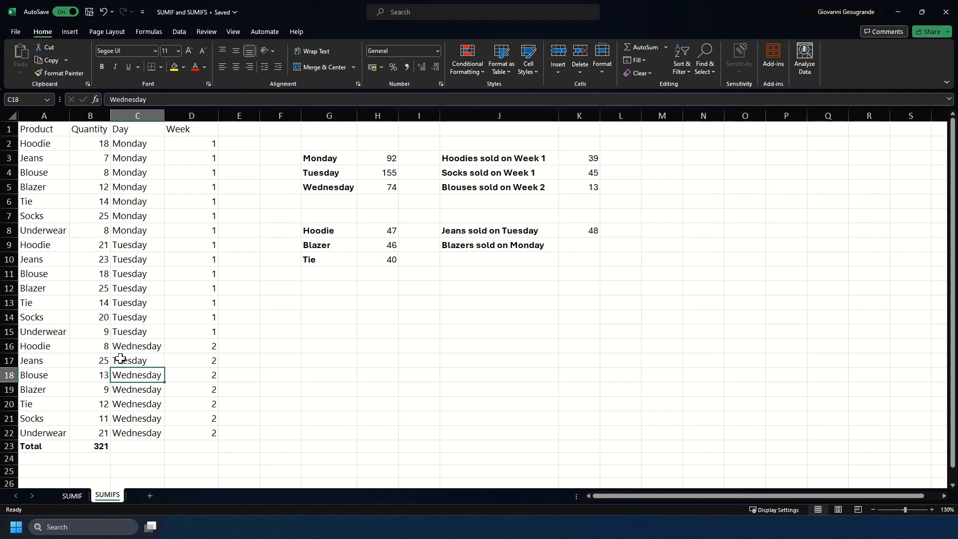
# Check the K8 formula's result against the two Tuesday Jeans entries in rows 10 and 17.
pyautogui.click(591, 232)
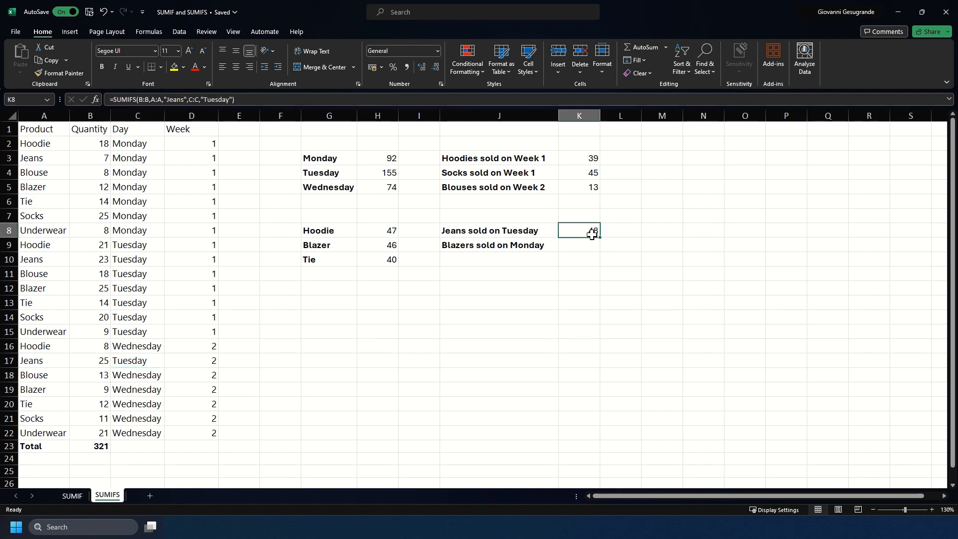
pyautogui.click(124, 361)
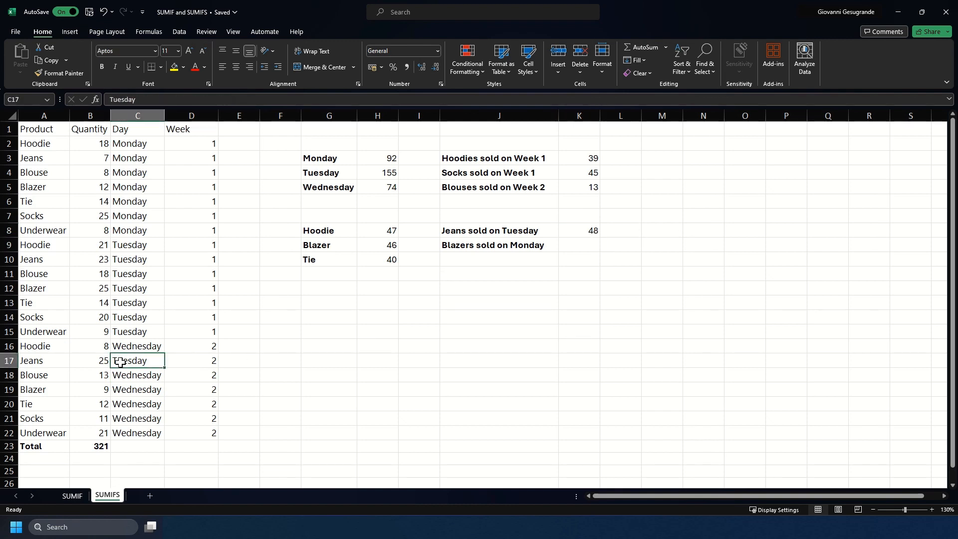
pyautogui.keyDown('ctrl'); pyautogui.click(135, 259); pyautogui.keyUp('ctrl')
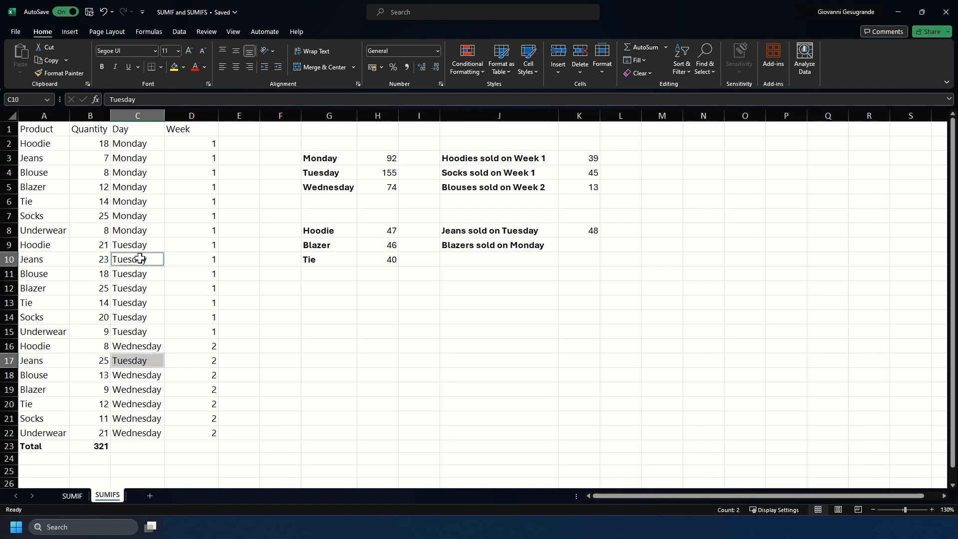
pyautogui.click(391, 307)
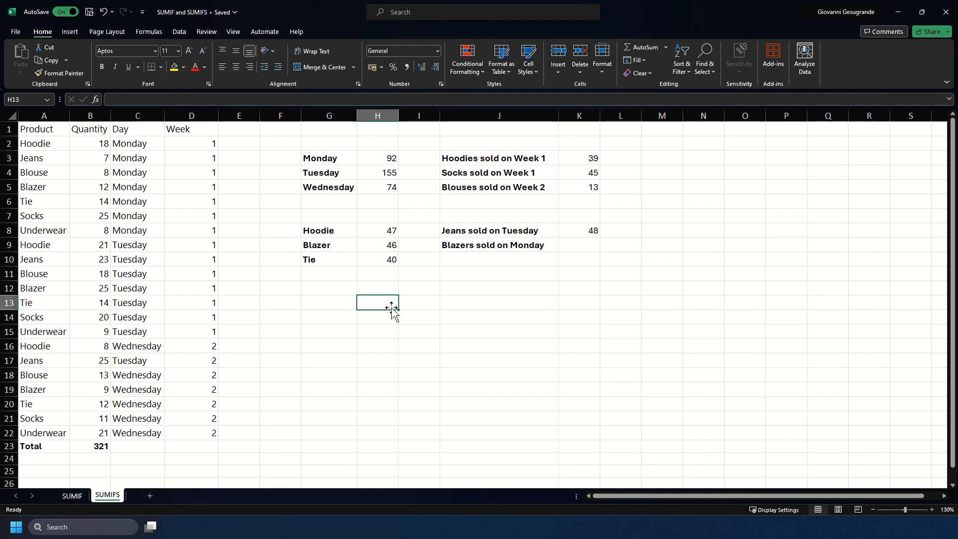
# Begin a SUMIFS formula in K9 with sum range B:B and the first criterion "Blazer" in A:A.
pyautogui.click(585, 243)
pyautogui.write('=SUMIFS')
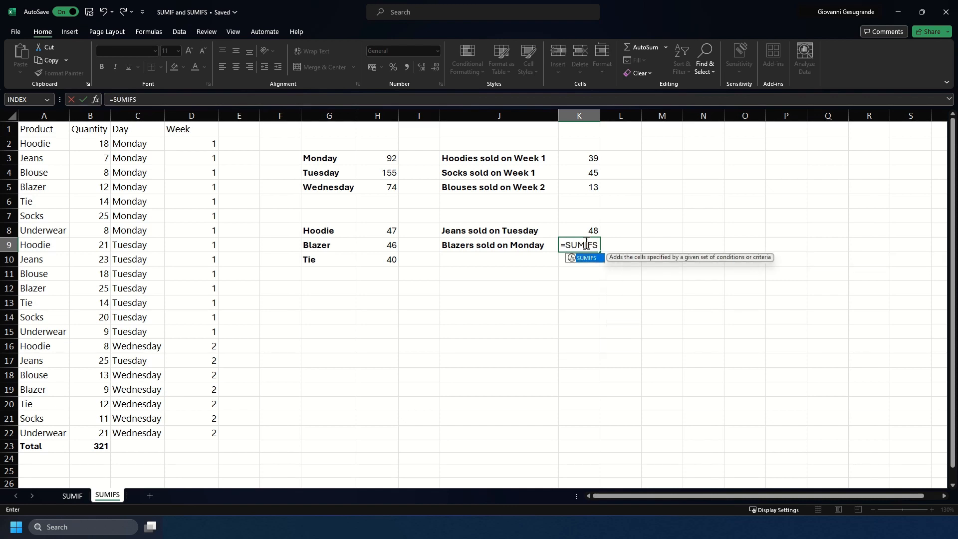
pyautogui.write('(')
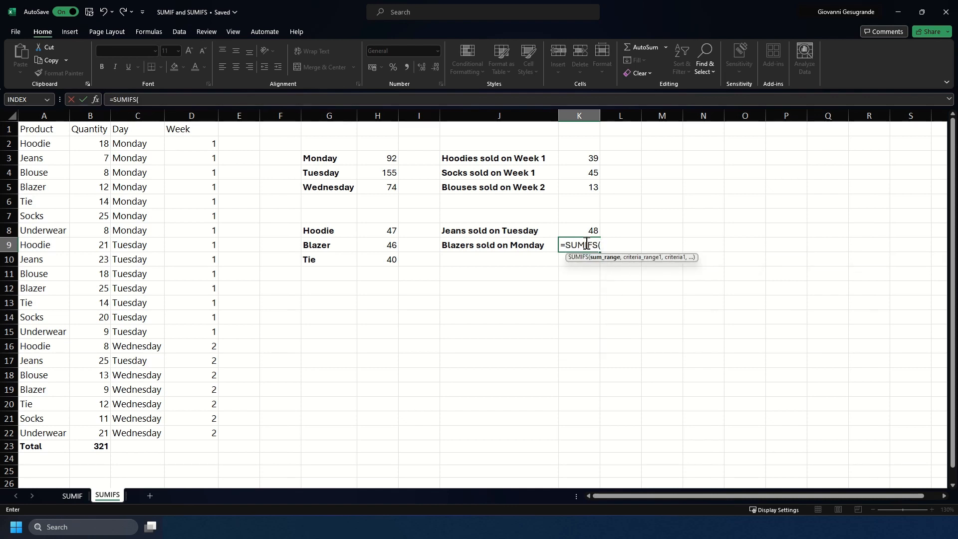
pyautogui.click(80, 112)
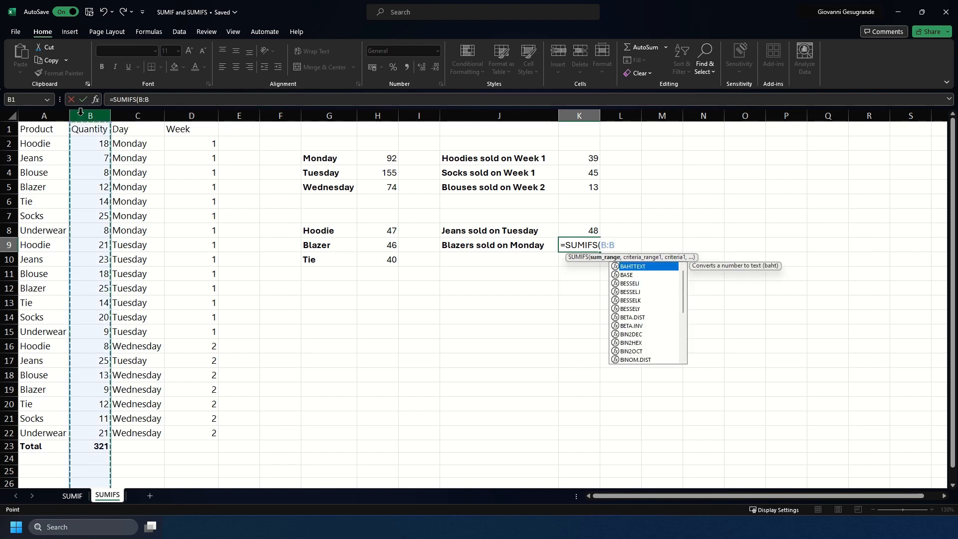
pyautogui.write(',')
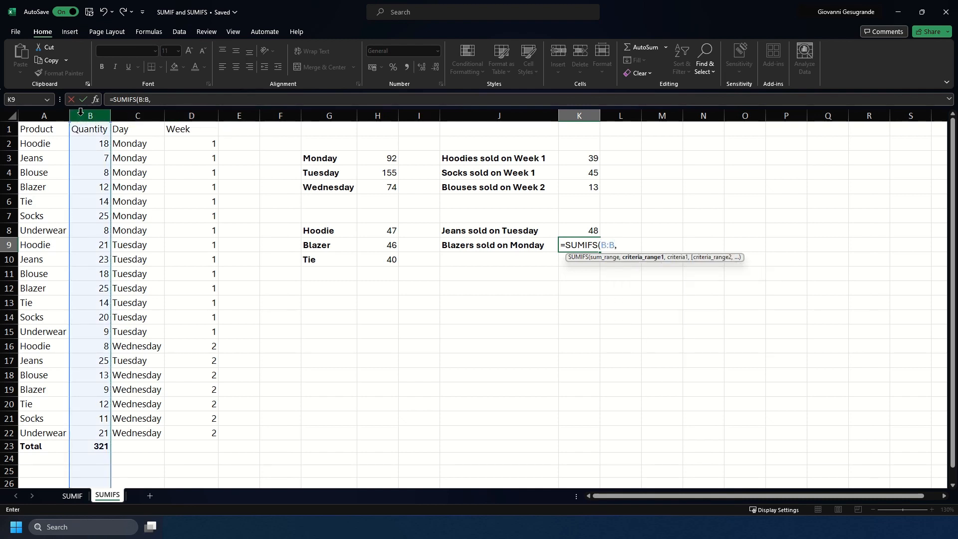
pyautogui.click(25, 112)
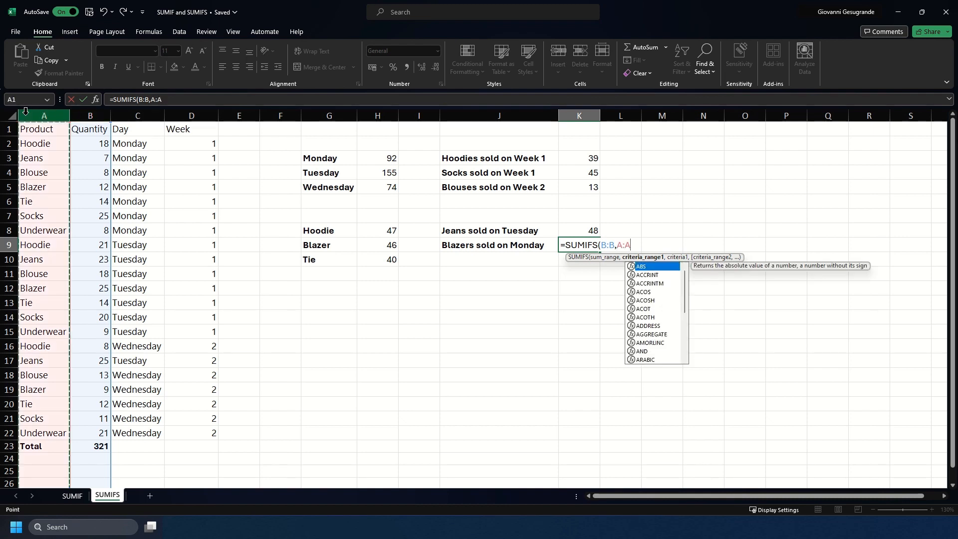
pyautogui.write(',"B')
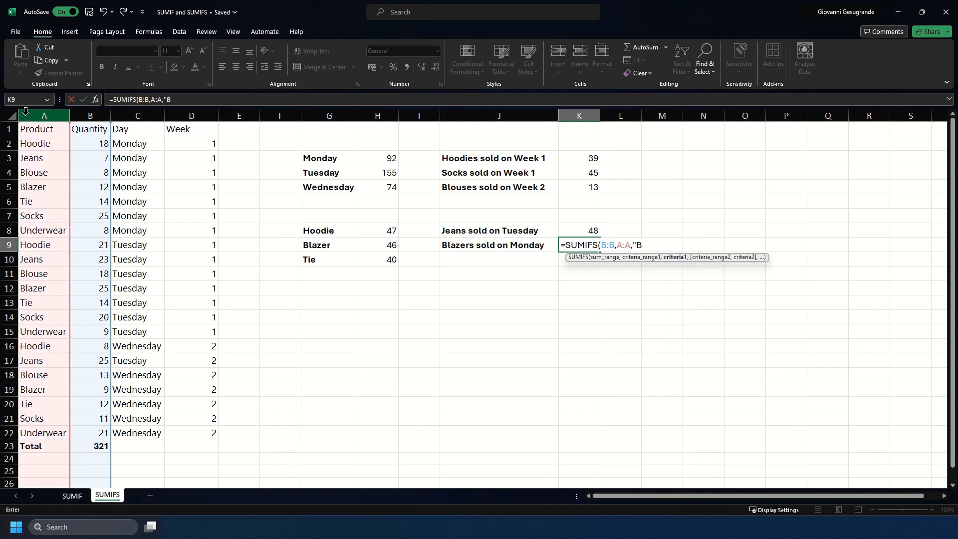
pyautogui.write('lazer"')
pyautogui.write(',')
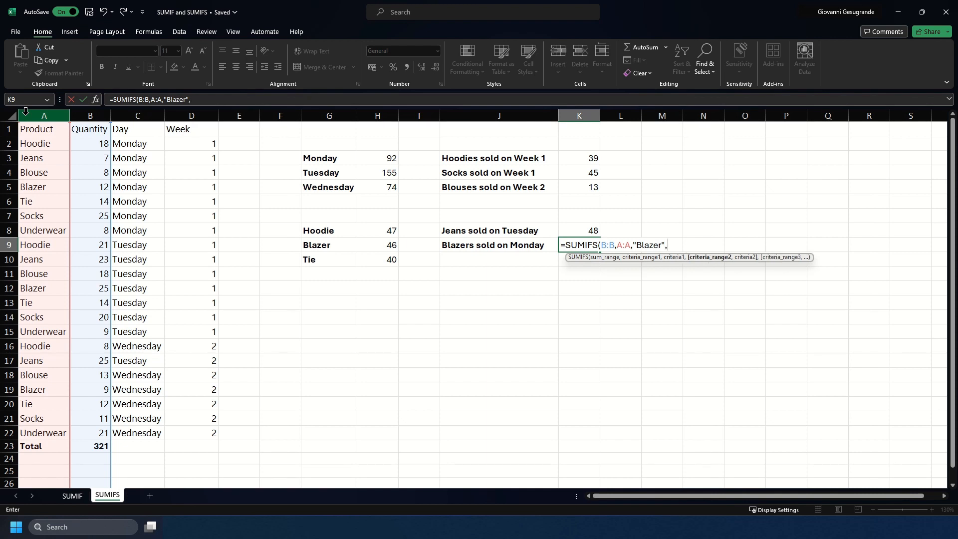
# Complete the SUMIFS formula in K9 with the second criteria range C:C and the day criterion "Monday".
pyautogui.click(143, 115)
pyautogui.write(',"M')
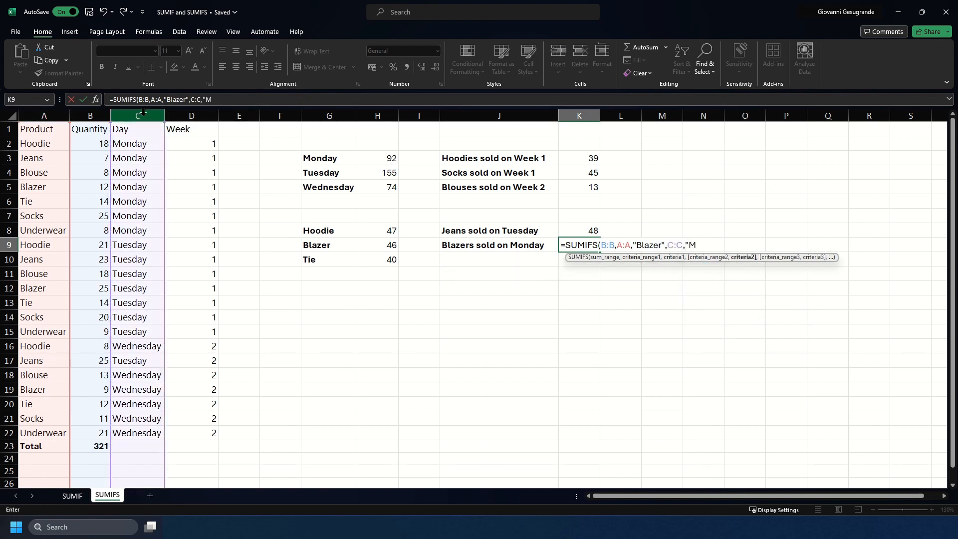
pyautogui.write('onda')
pyautogui.write(')')
pyautogui.press('Return')
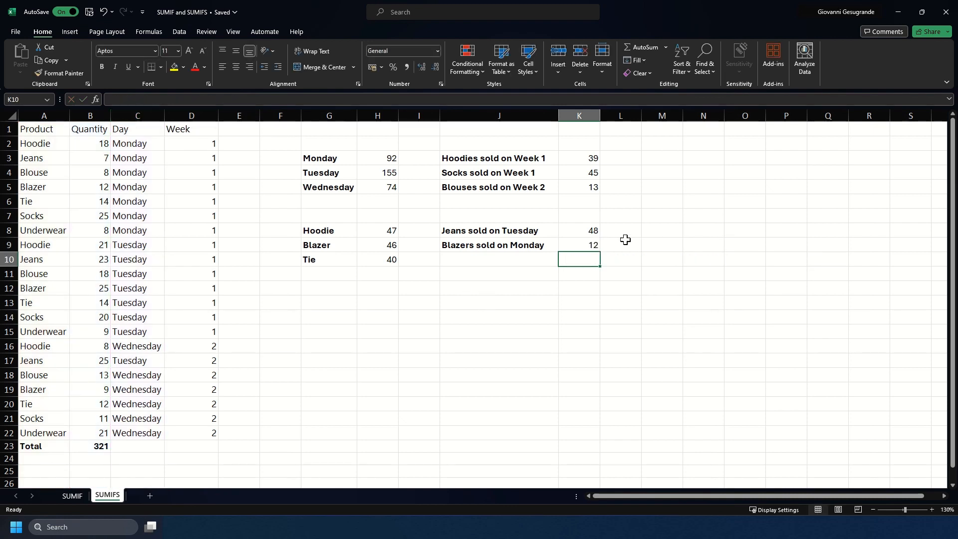
# Review the K9 formula and compare its result with the Blazer entries in rows 5 and 19.
pyautogui.click(581, 243)
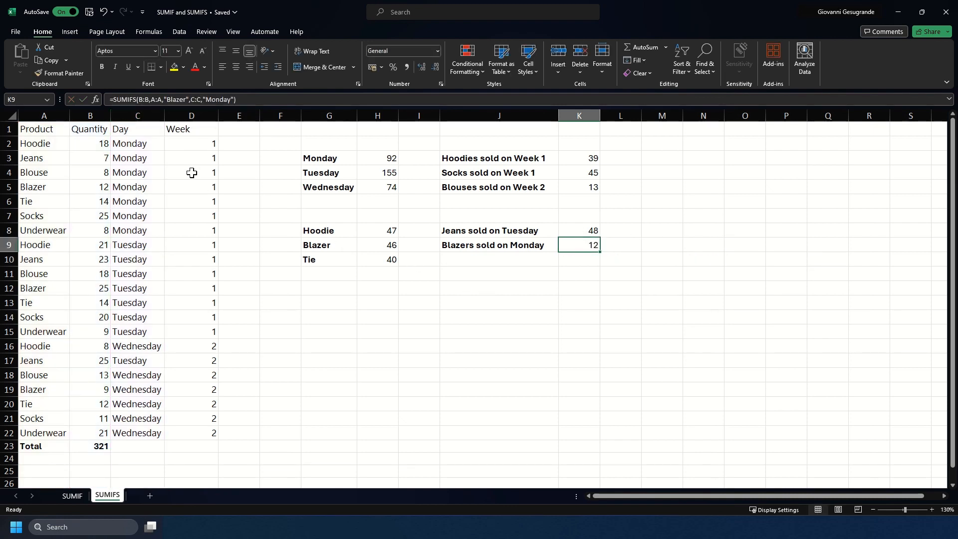
pyautogui.click(133, 152)
pyautogui.moveTo(45, 187); pyautogui.dragTo(209, 188)
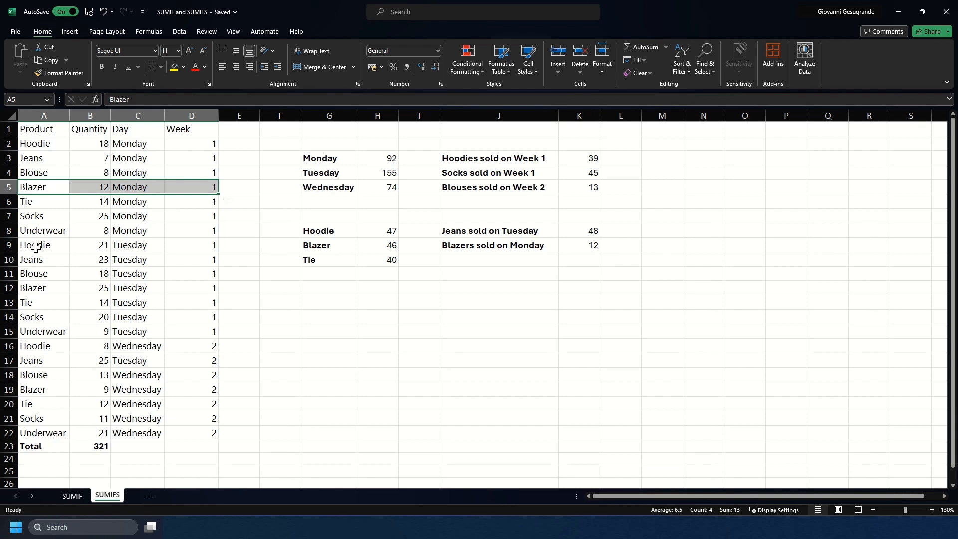
pyautogui.moveTo(56, 388); pyautogui.dragTo(154, 391)
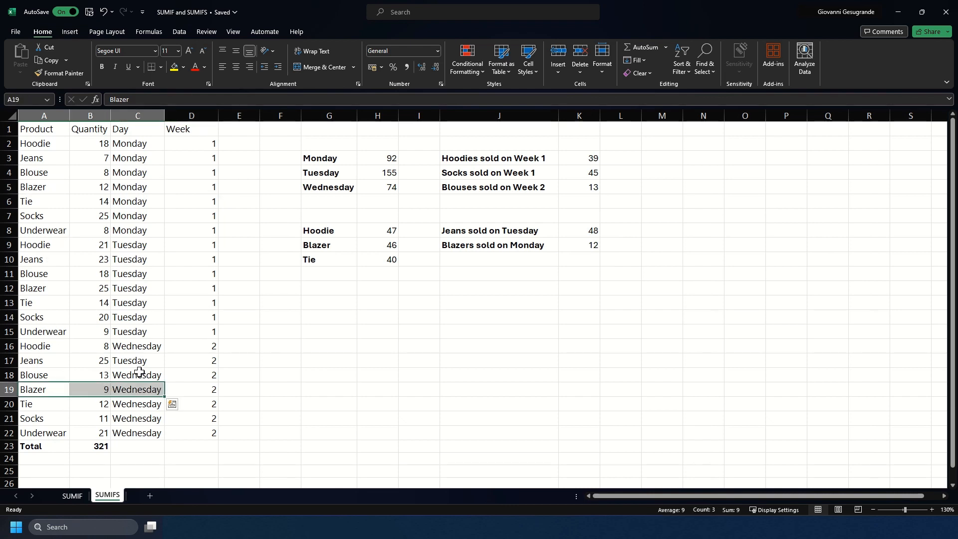
pyautogui.click(546, 249)
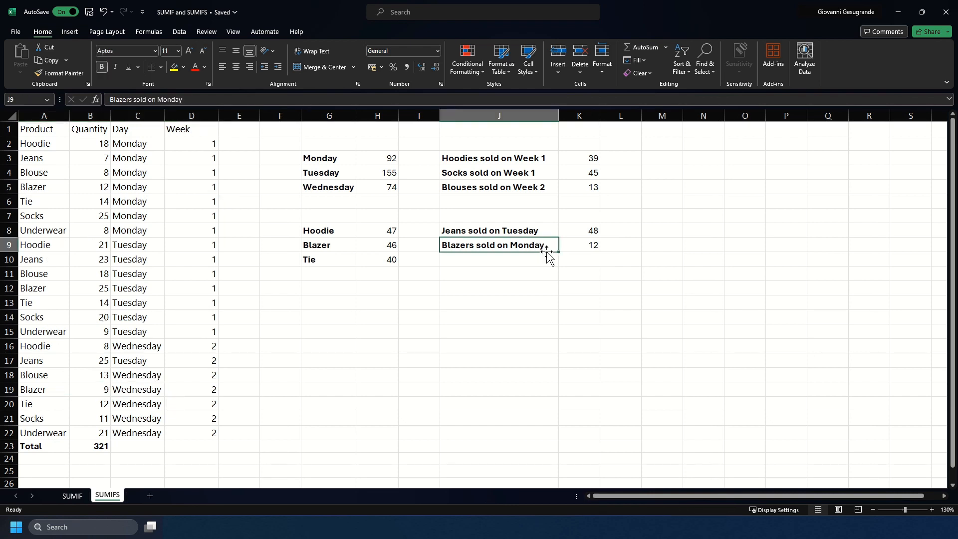
pyautogui.click(567, 269)
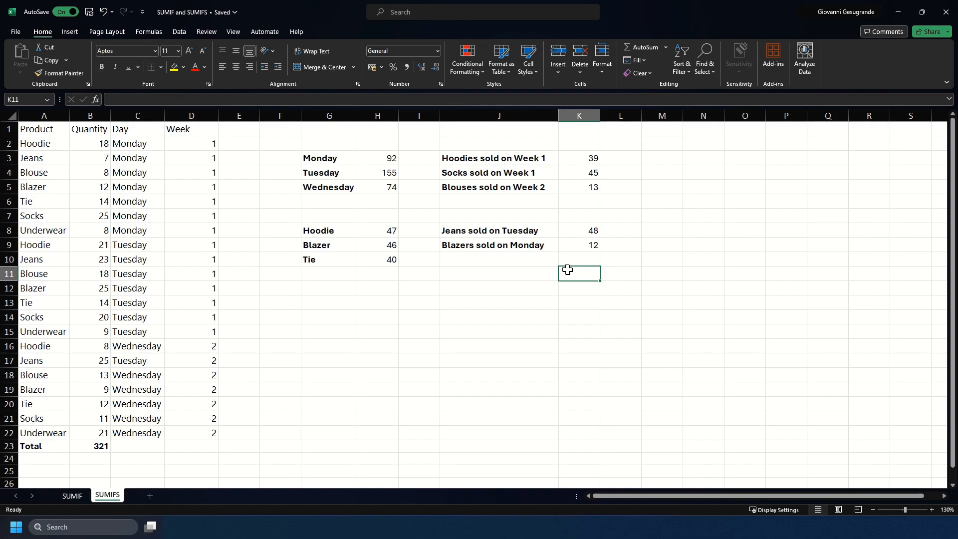